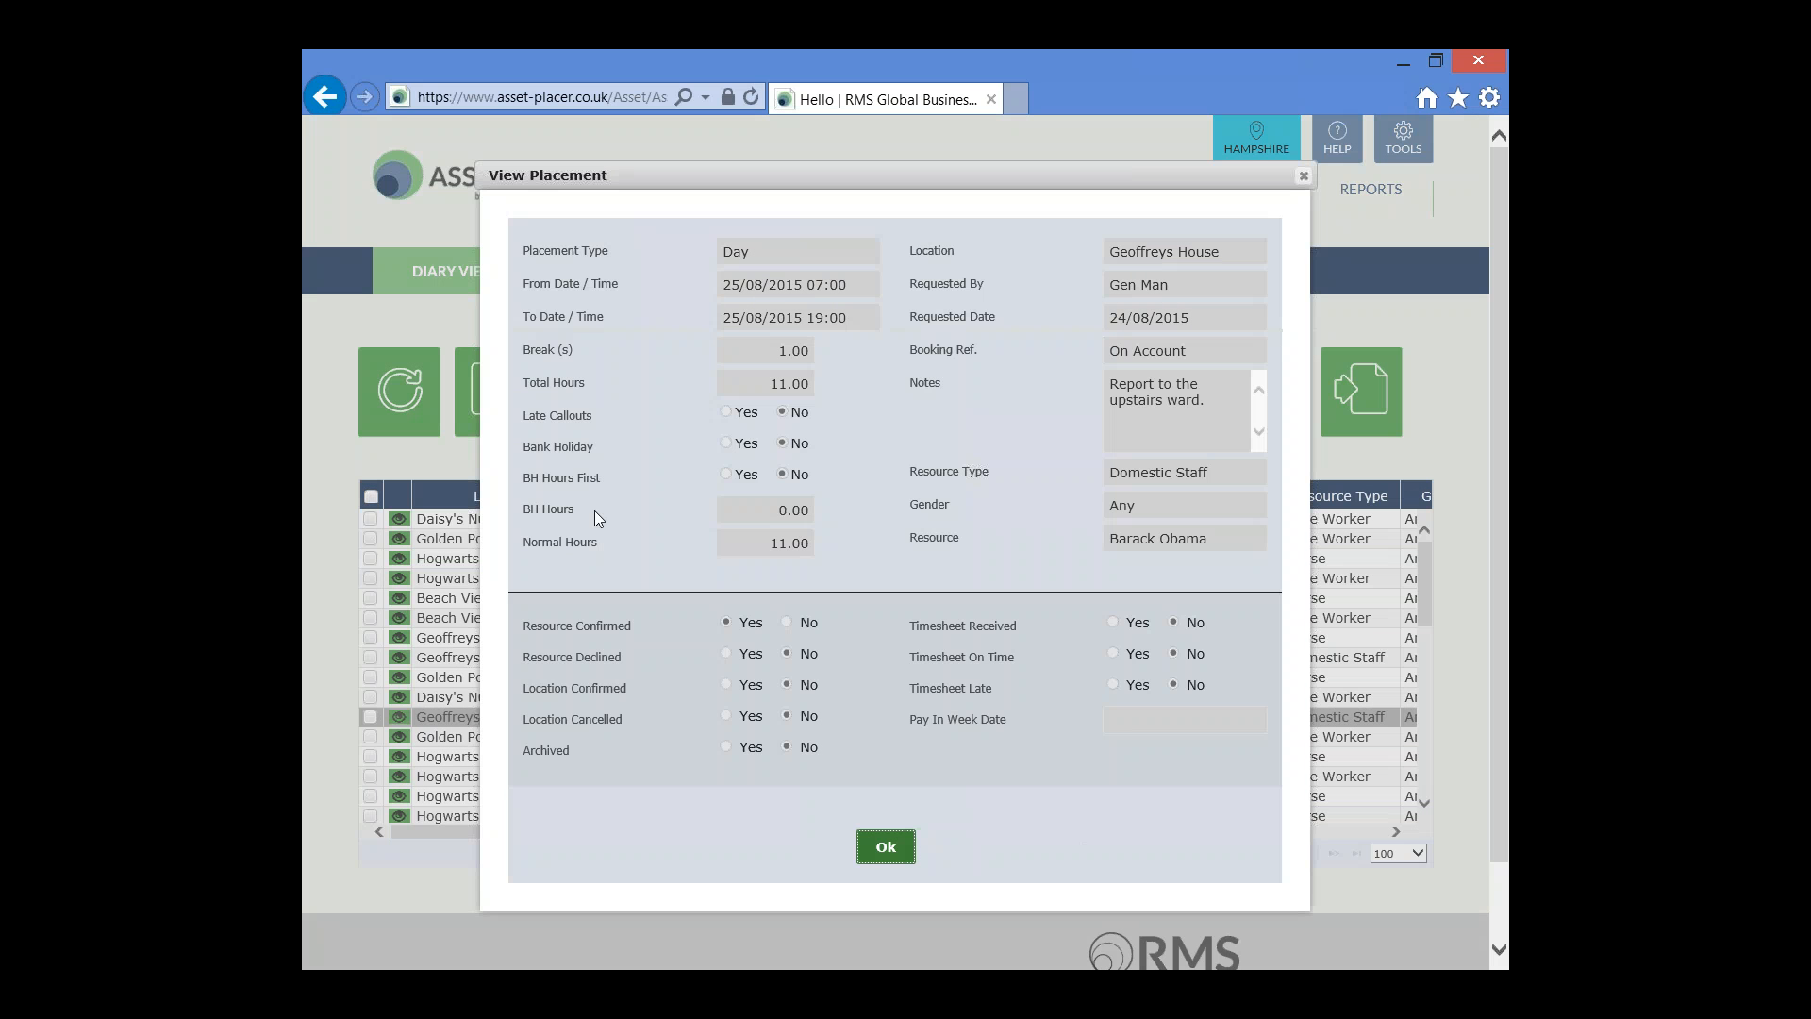
Review the placement's details in the View Placement dialog and close it
{"action": "left_click_drag", "start_coordinate": [806, 247], "coordinate": [631, 251]}
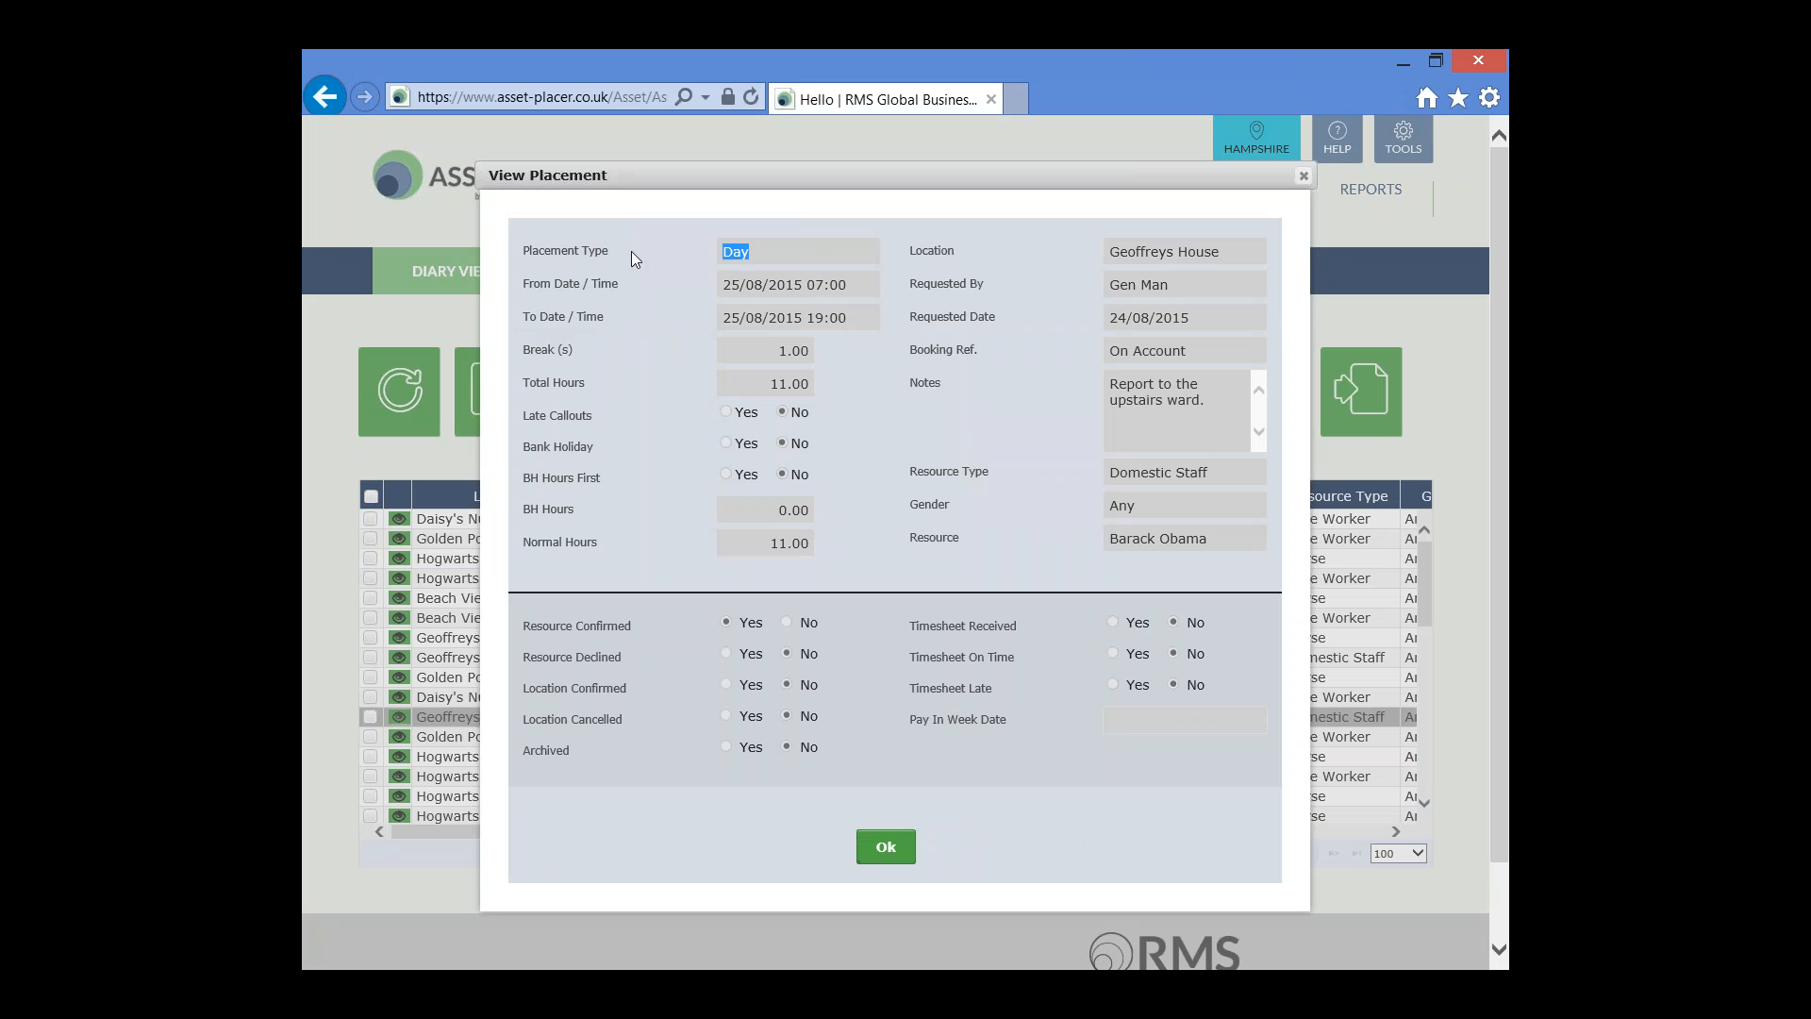
{"action": "left_click", "coordinate": [868, 291]}
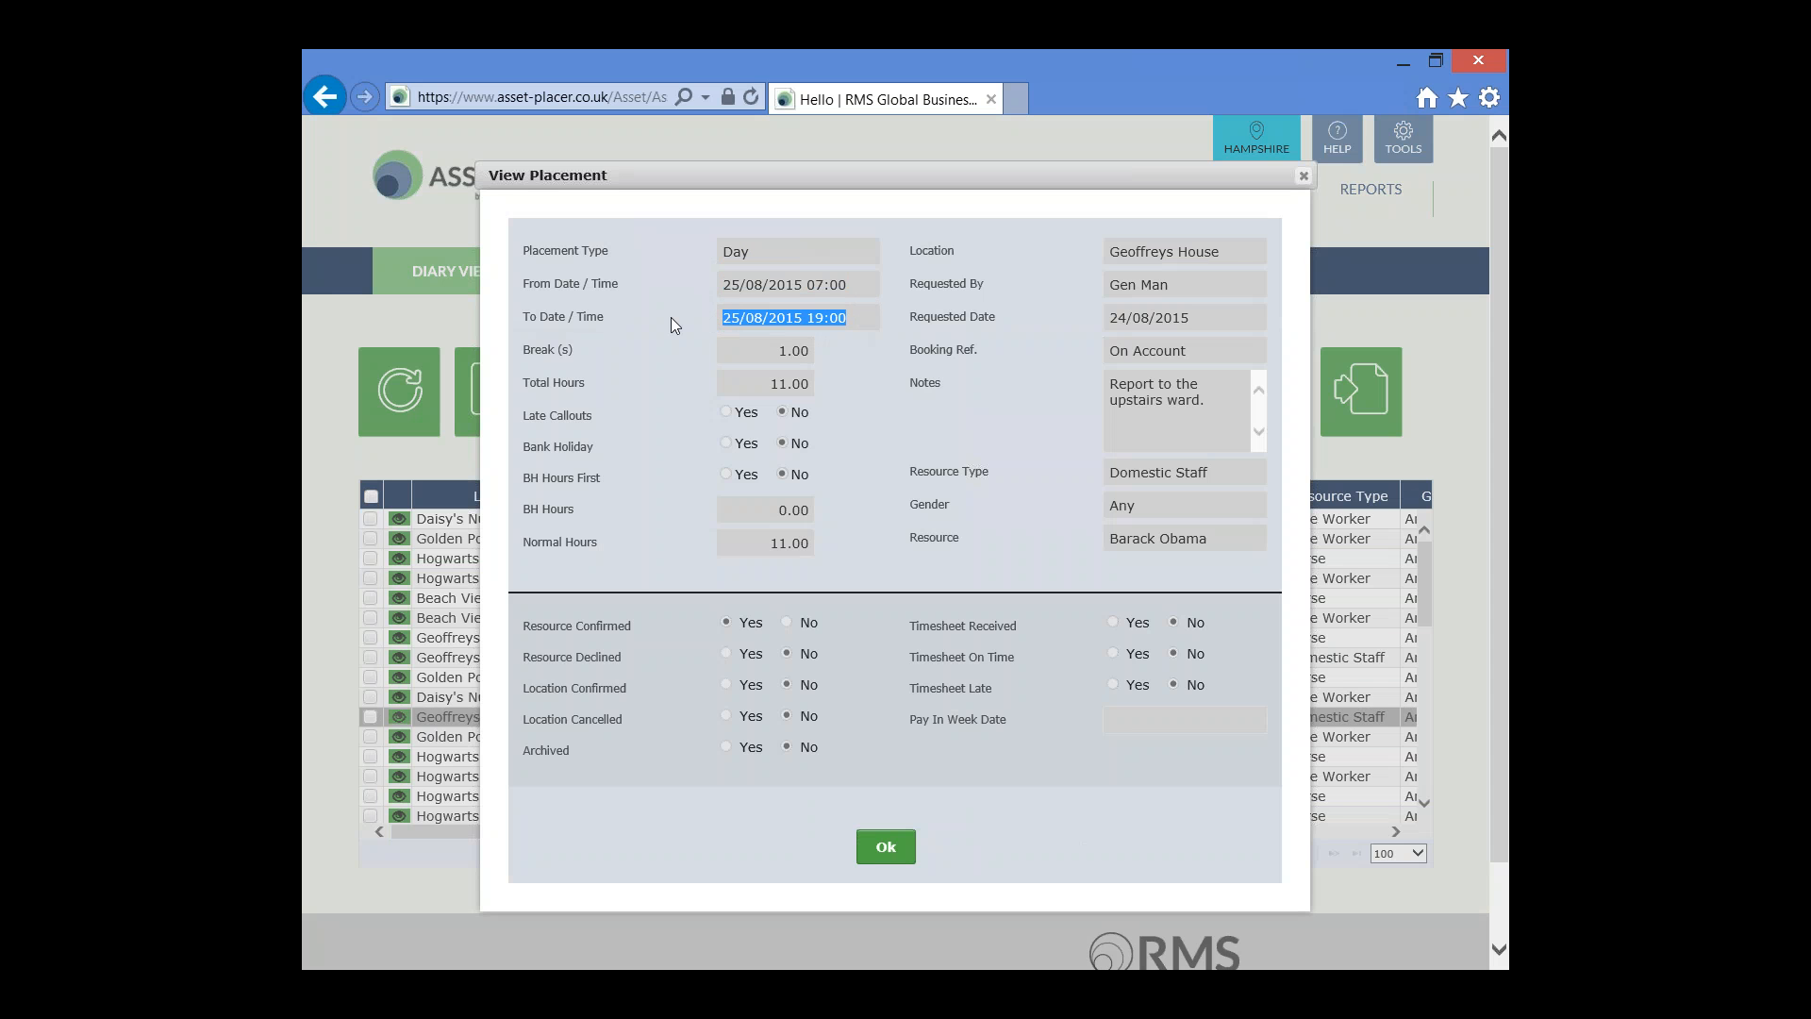
{"action": "left_click_drag", "start_coordinate": [1207, 283], "coordinate": [1011, 281]}
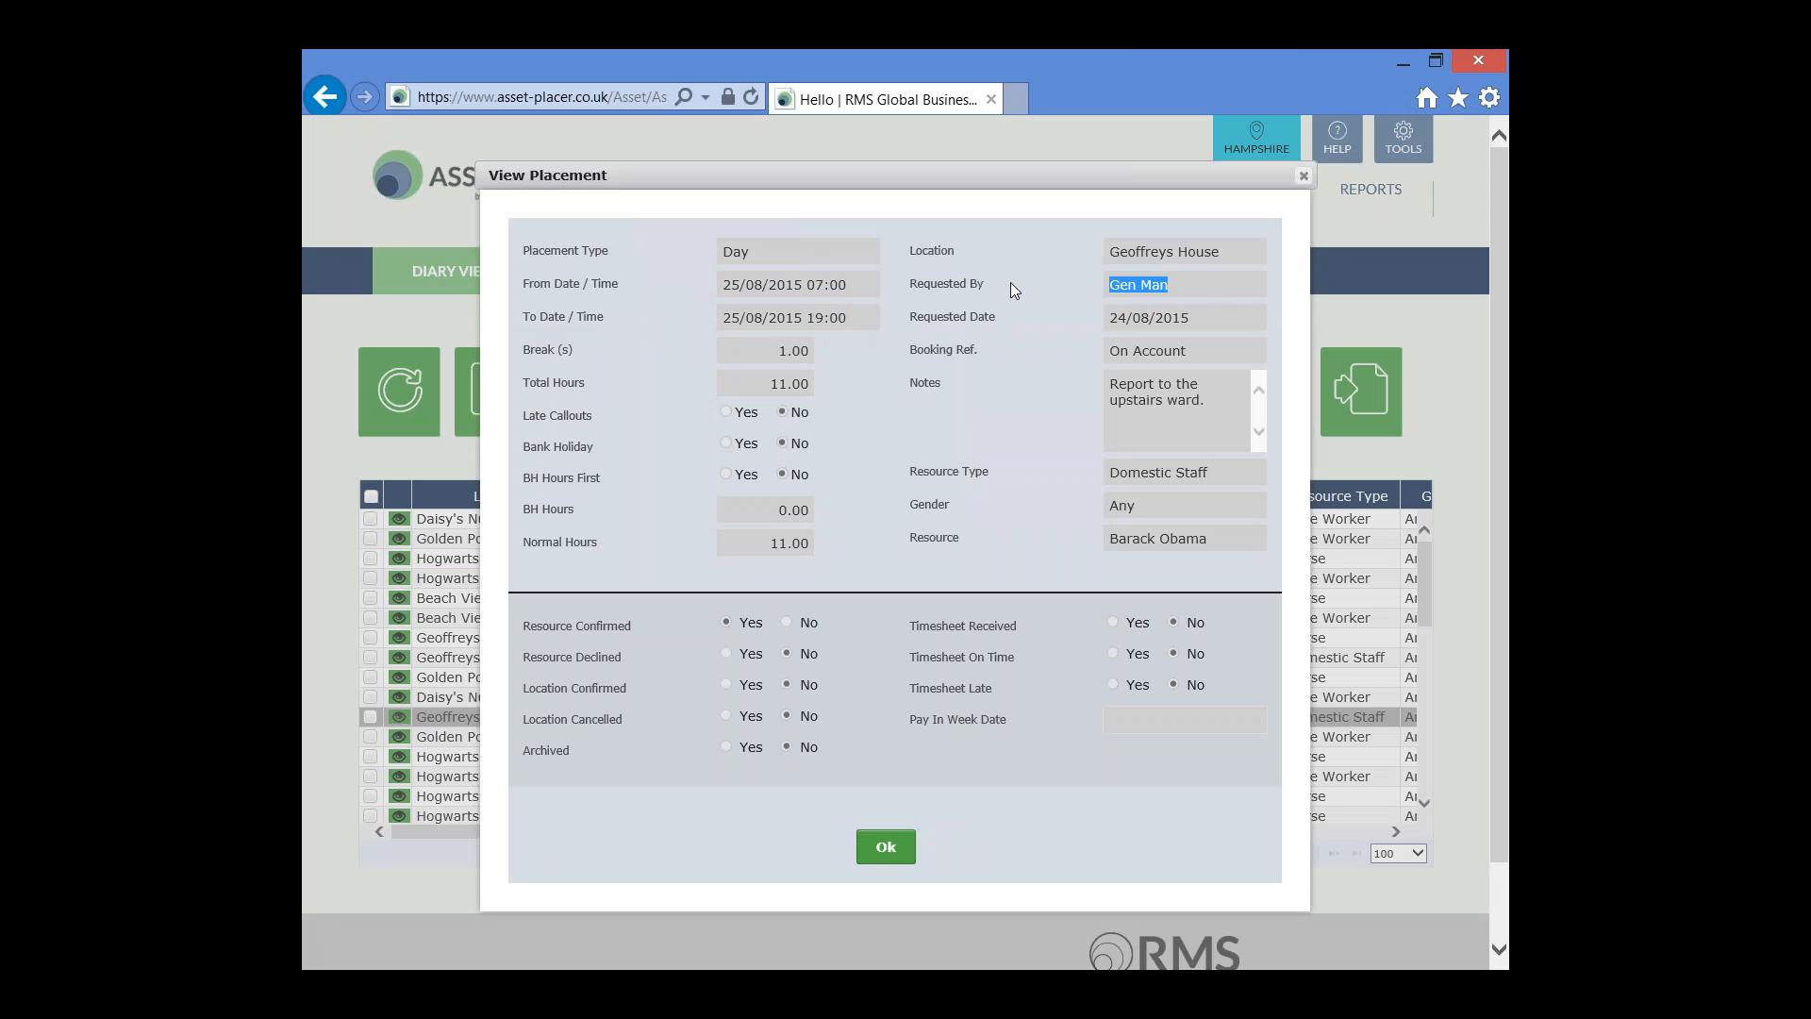
{"action": "left_click_drag", "start_coordinate": [1244, 473], "coordinate": [1078, 468]}
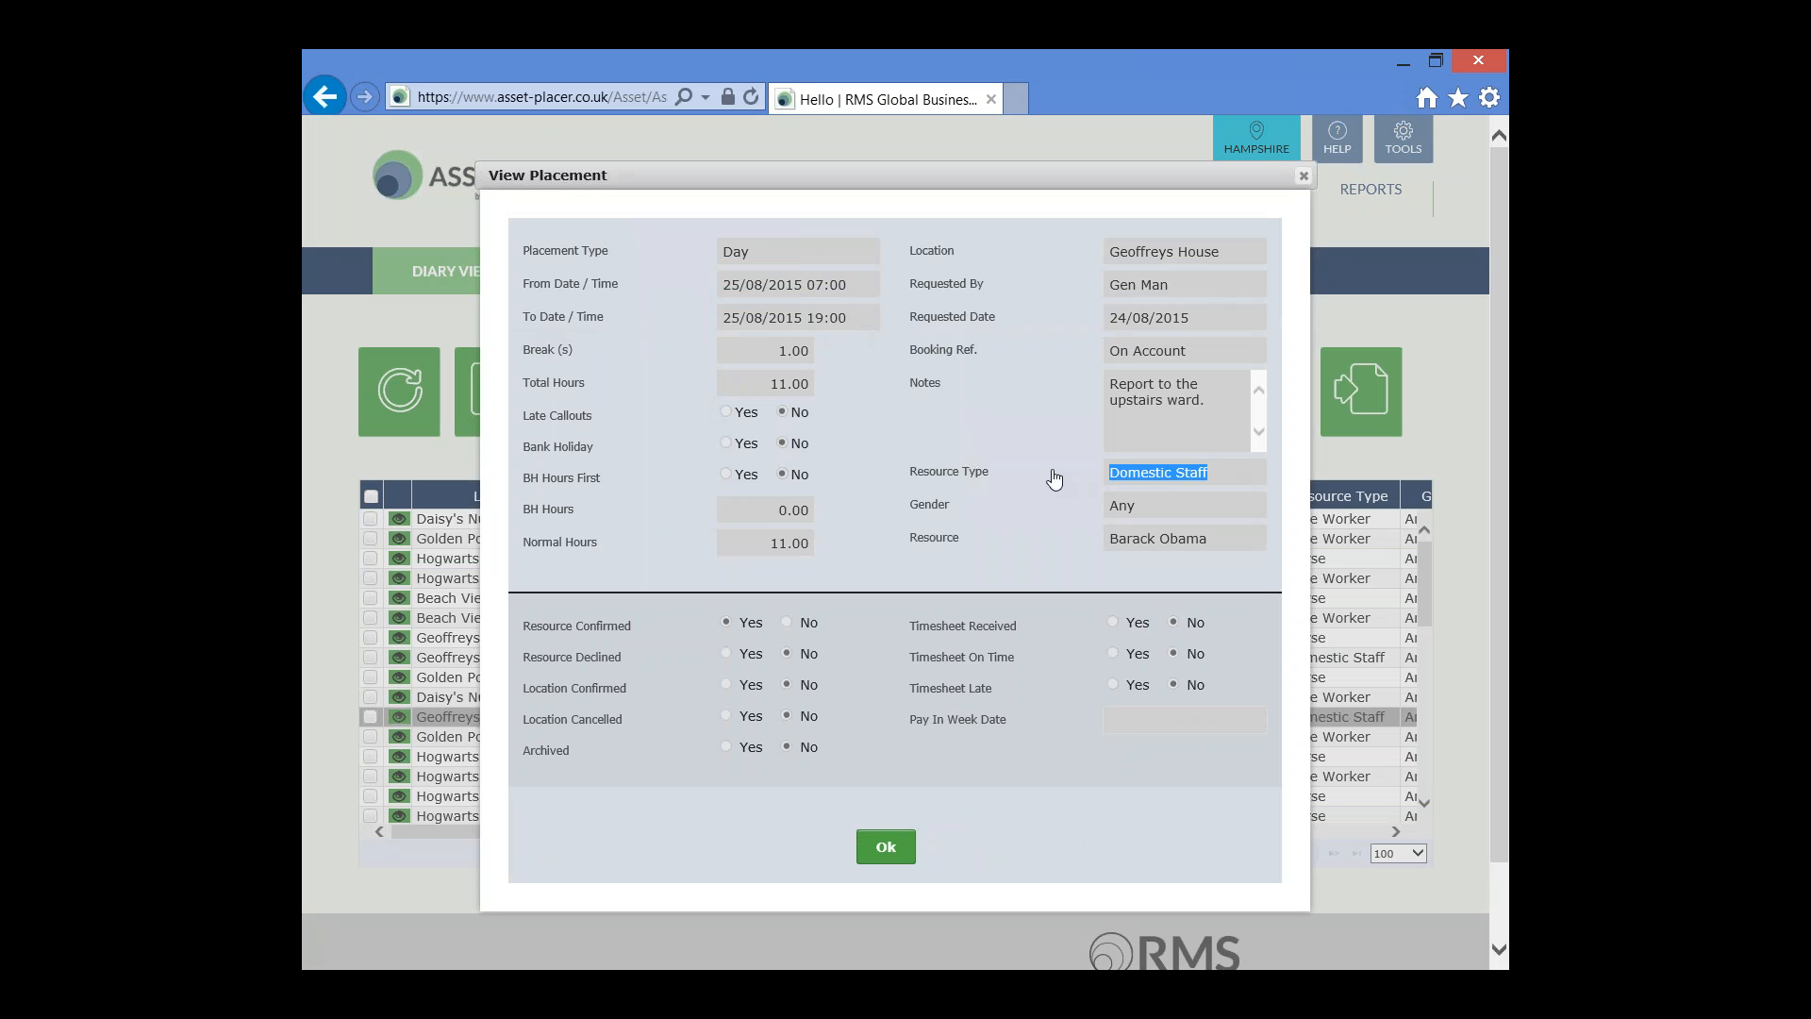
{"action": "left_click", "coordinate": [887, 849]}
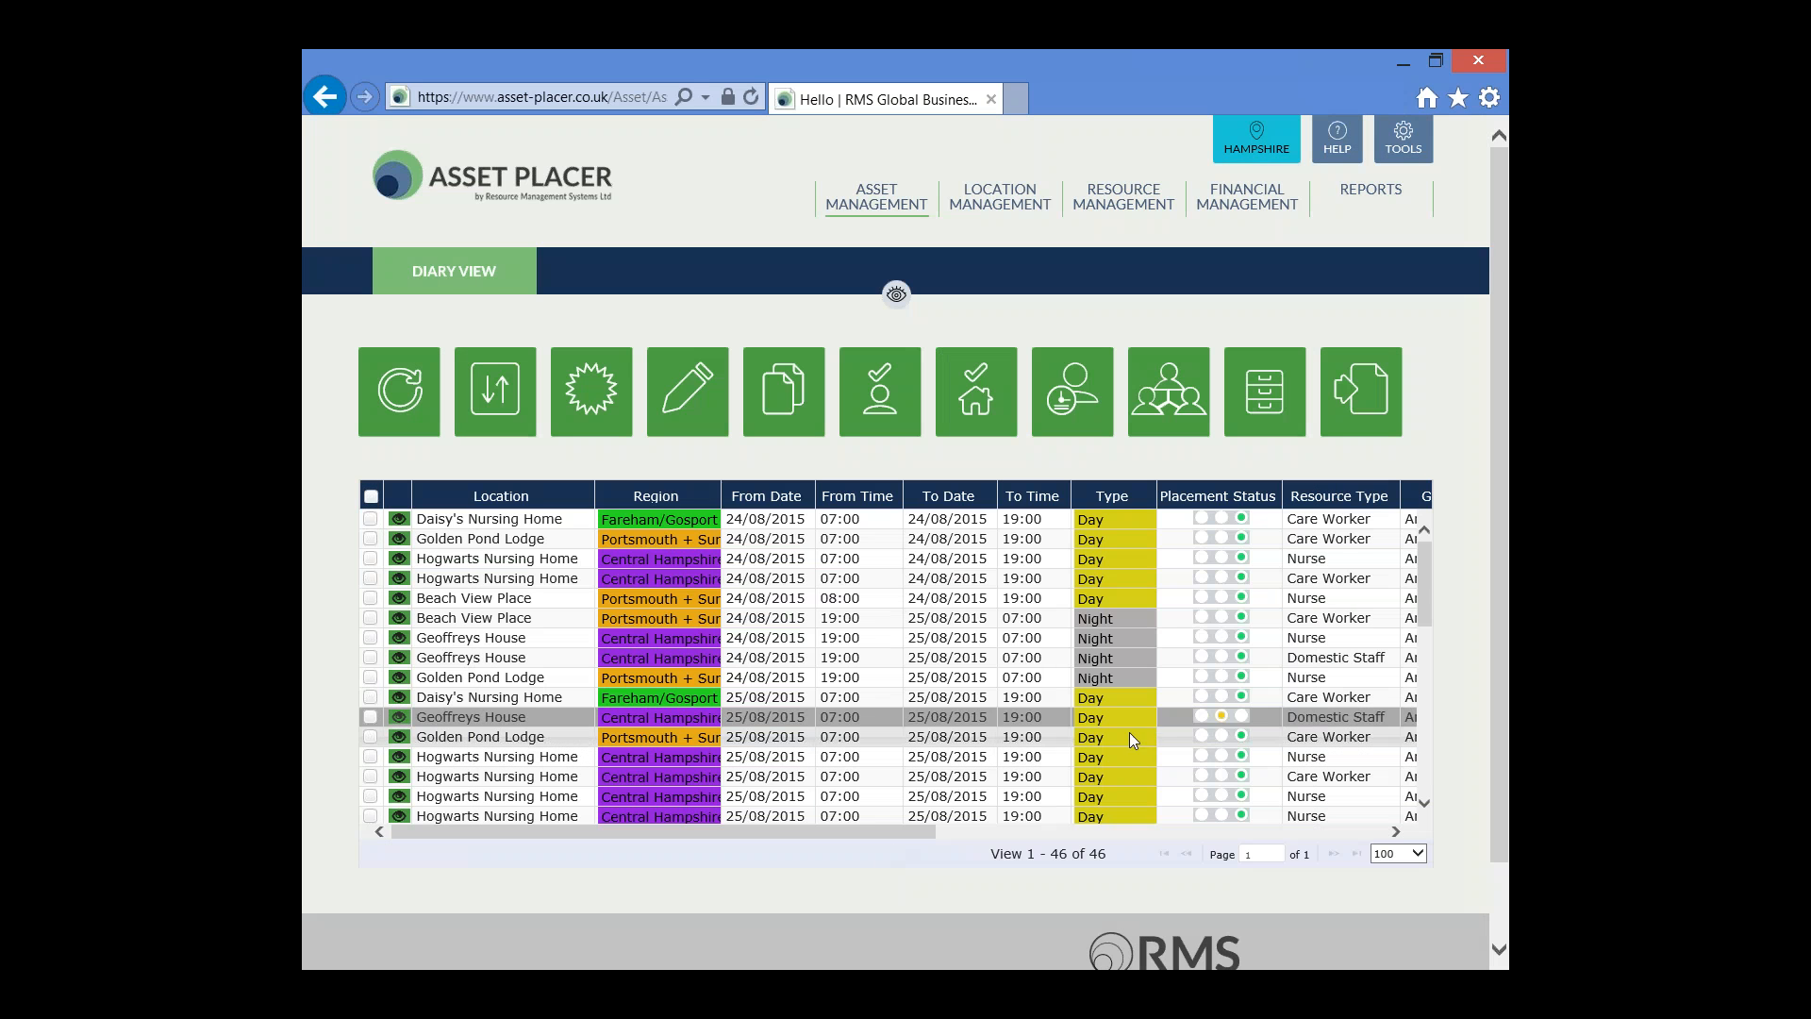
Examine the Geoffreys House 25/08/2015 day placement row in the diary grid
{"action": "left_click", "coordinate": [1224, 717]}
{"action": "left_click_drag", "start_coordinate": [911, 832], "coordinate": [1085, 829]}
{"action": "left_click_drag", "start_coordinate": [1270, 717], "coordinate": [1160, 718]}
{"action": "left_click_drag", "start_coordinate": [960, 829], "coordinate": [745, 834]}
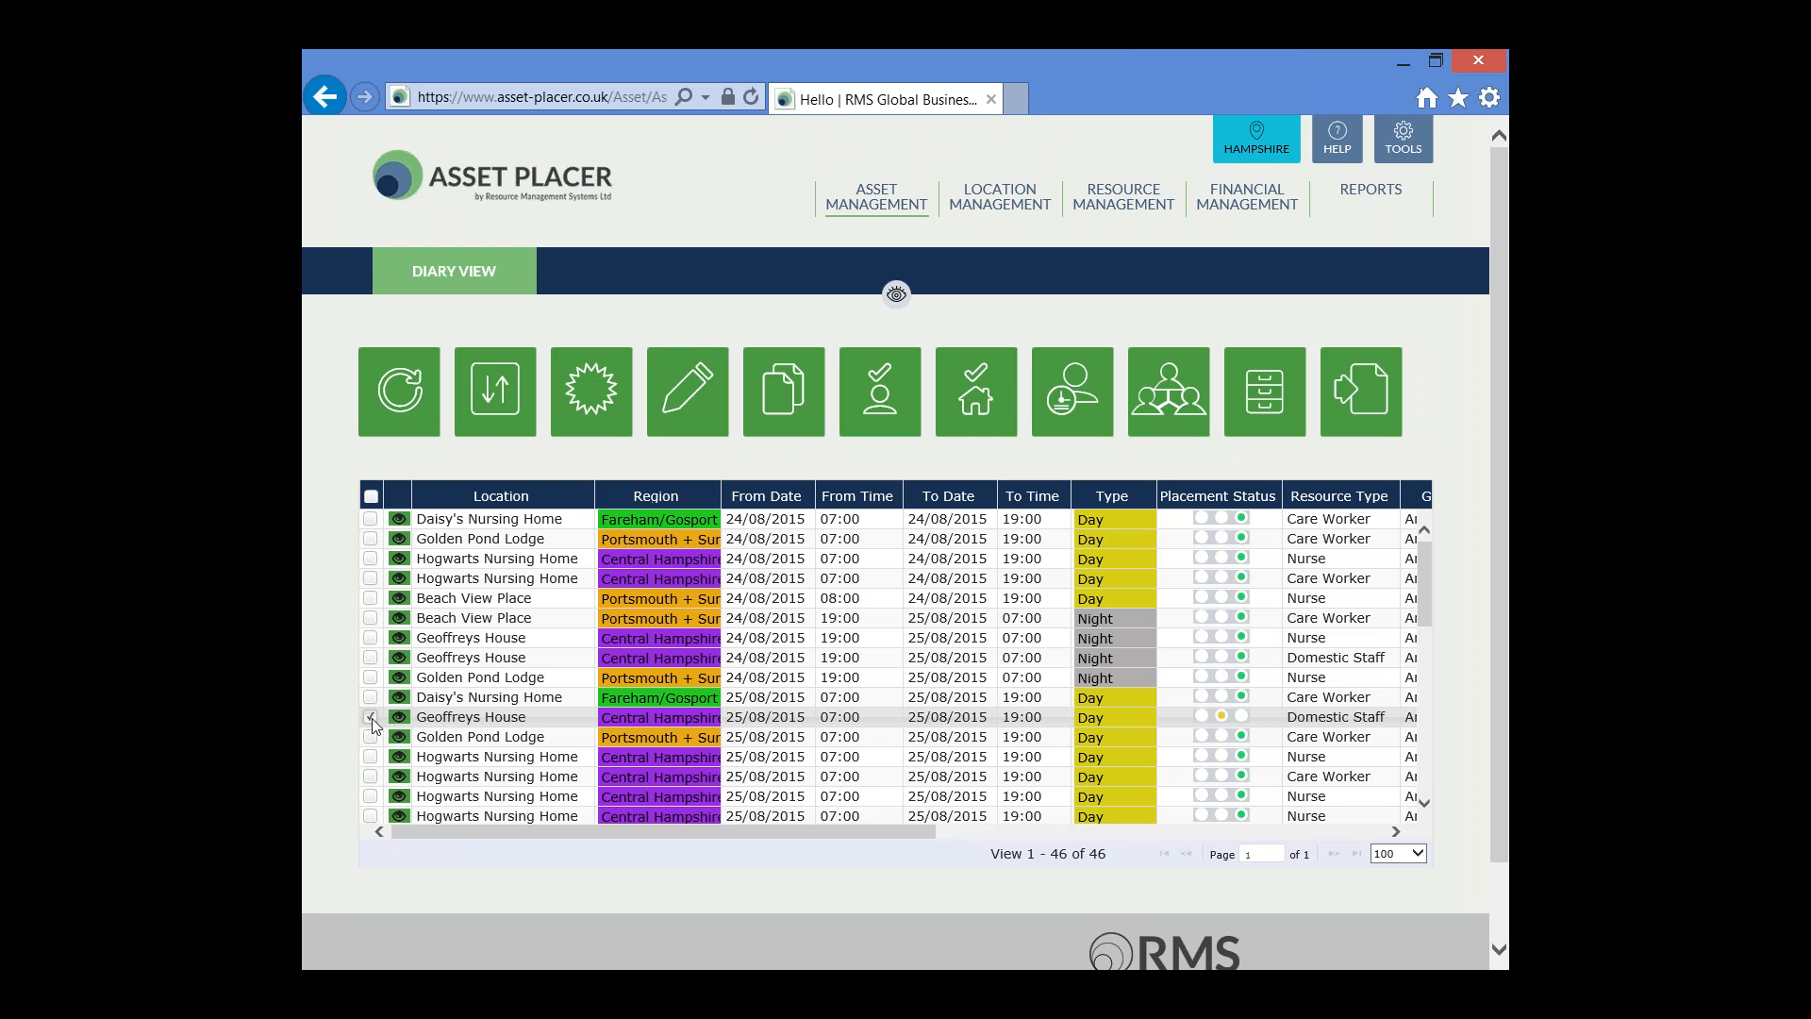
Select the Geoffreys House 25/08/2015 placement, open its location confirm/cancel dialog and set Location Cancelled to Yes
{"action": "left_click", "coordinate": [371, 720]}
{"action": "left_click", "coordinate": [566, 724]}
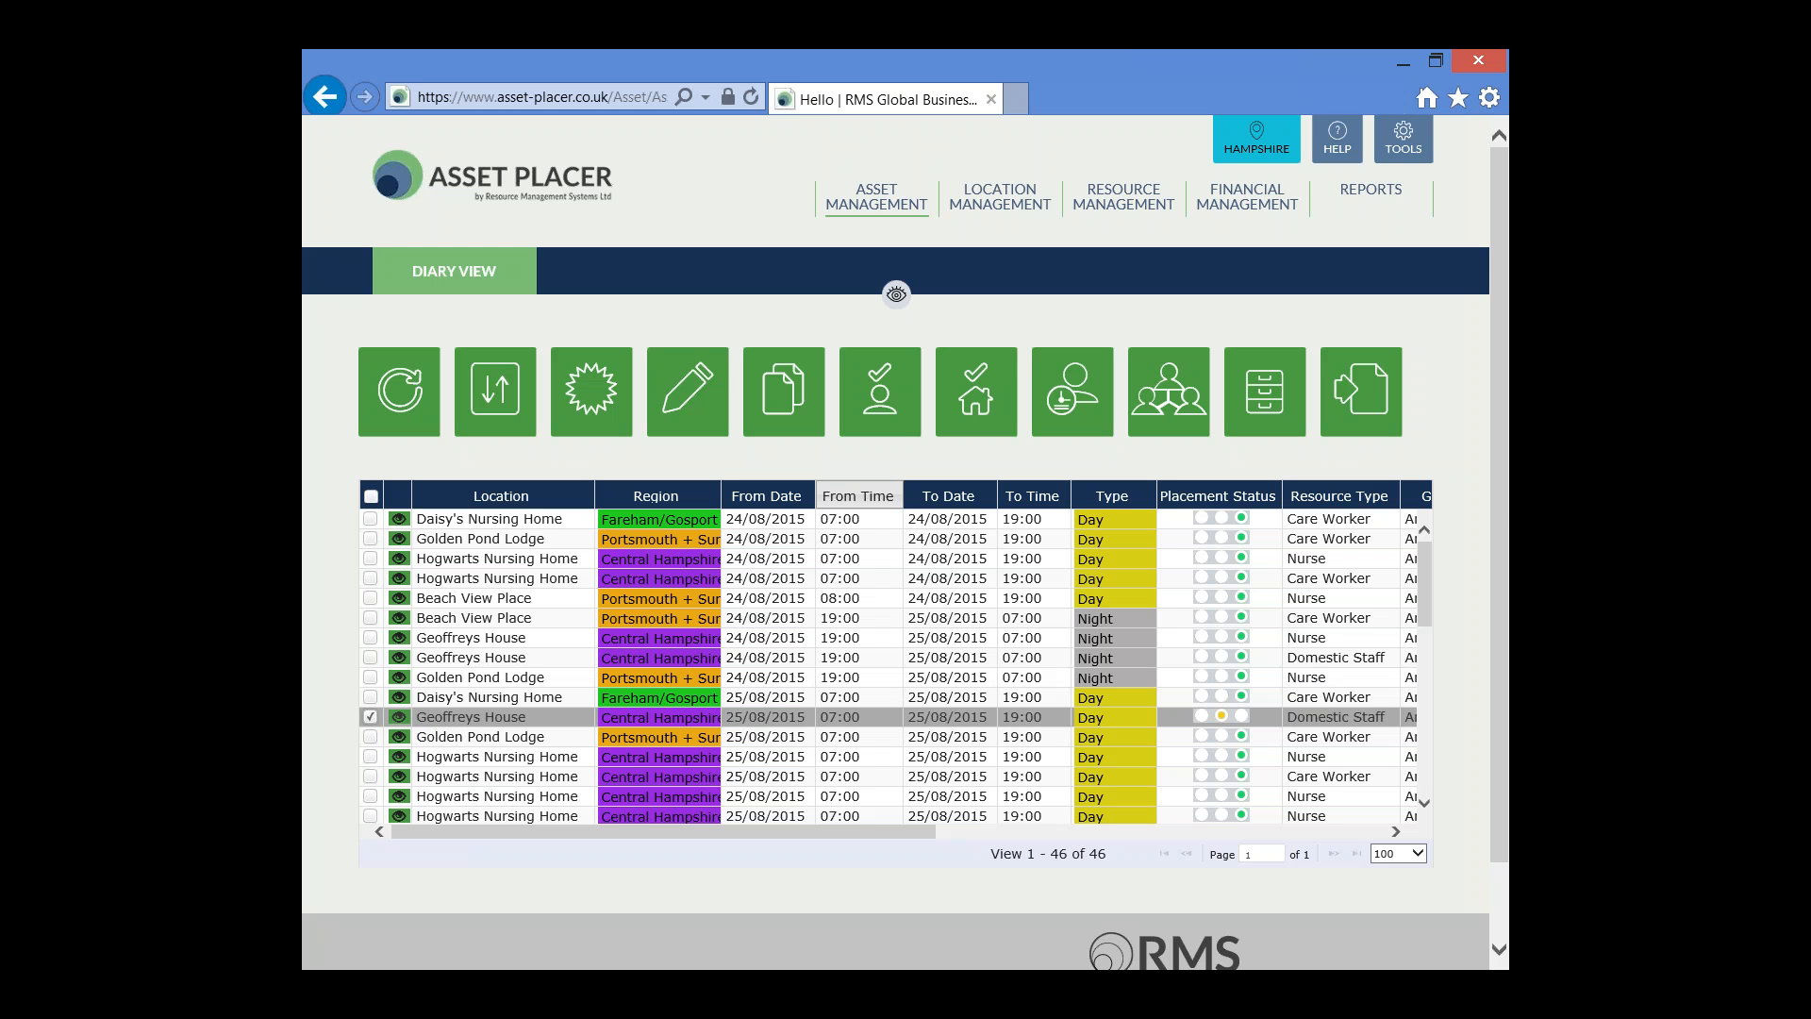
{"action": "left_click", "coordinate": [967, 401]}
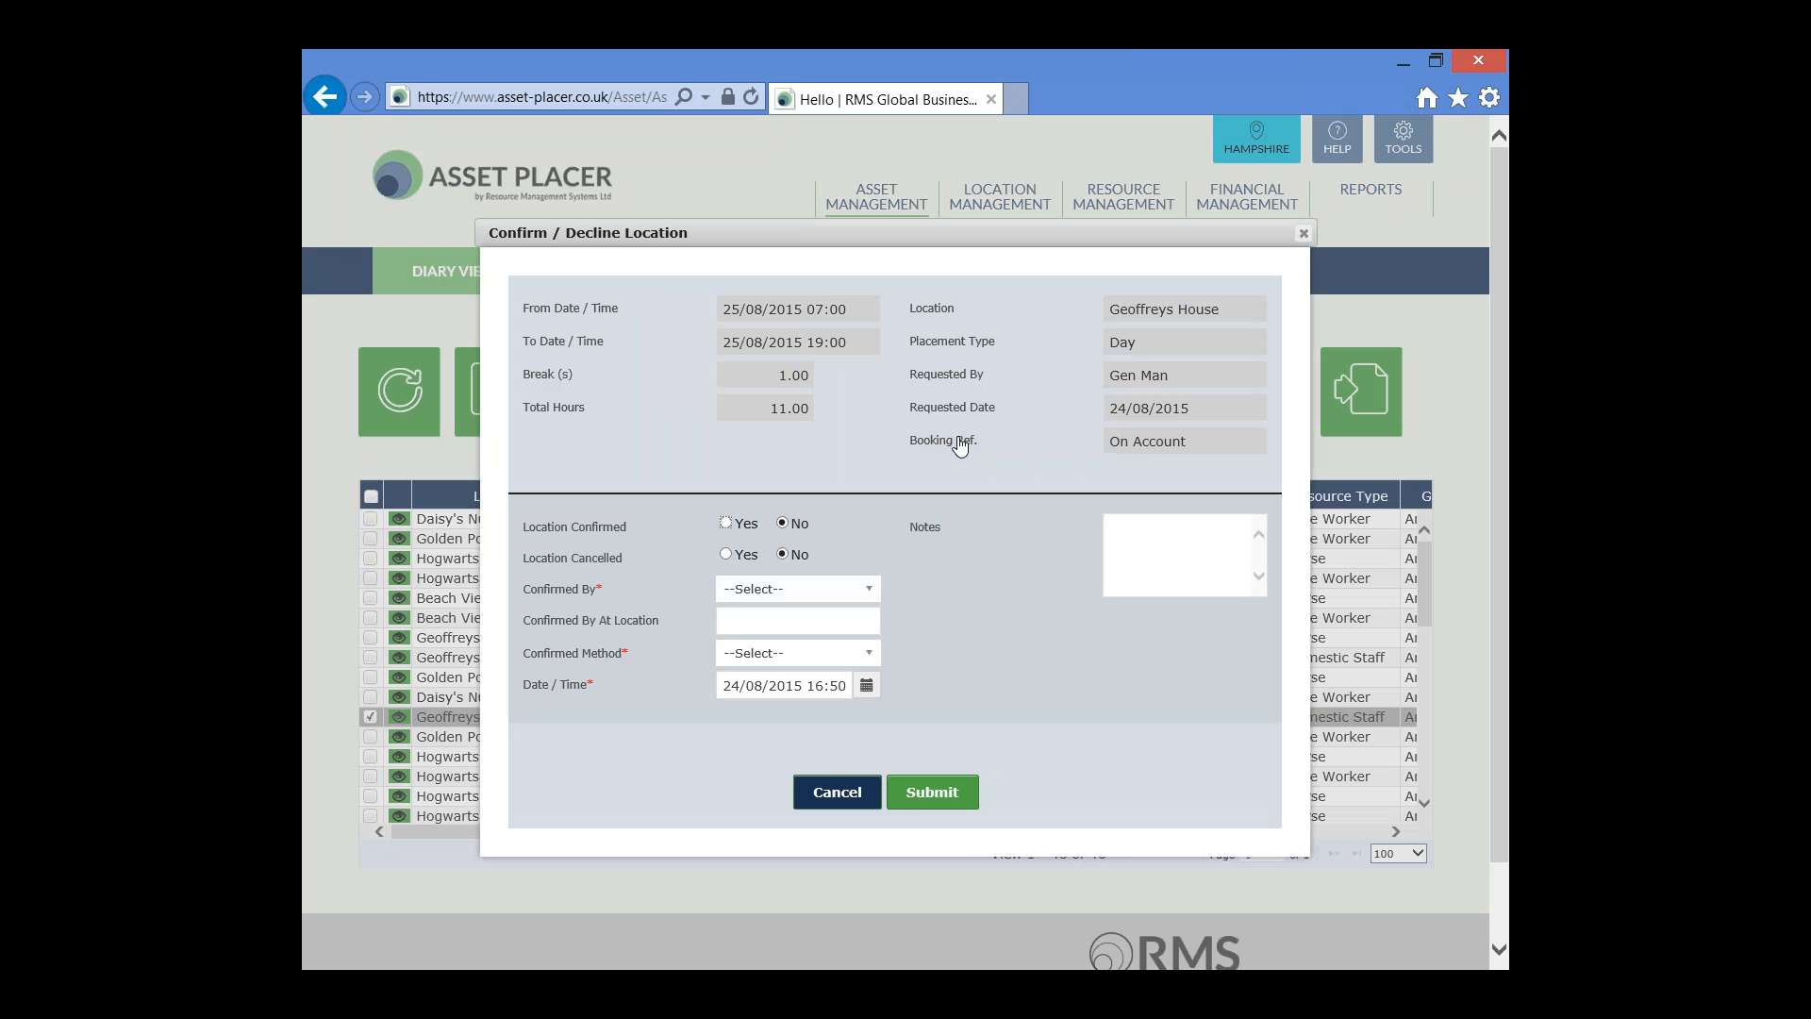
{"action": "left_click", "coordinate": [726, 553]}
Choose the confirming staff member, enter the contact's name at the location, and set Confirmed Method to Telephone Call
{"action": "left_click", "coordinate": [869, 589]}
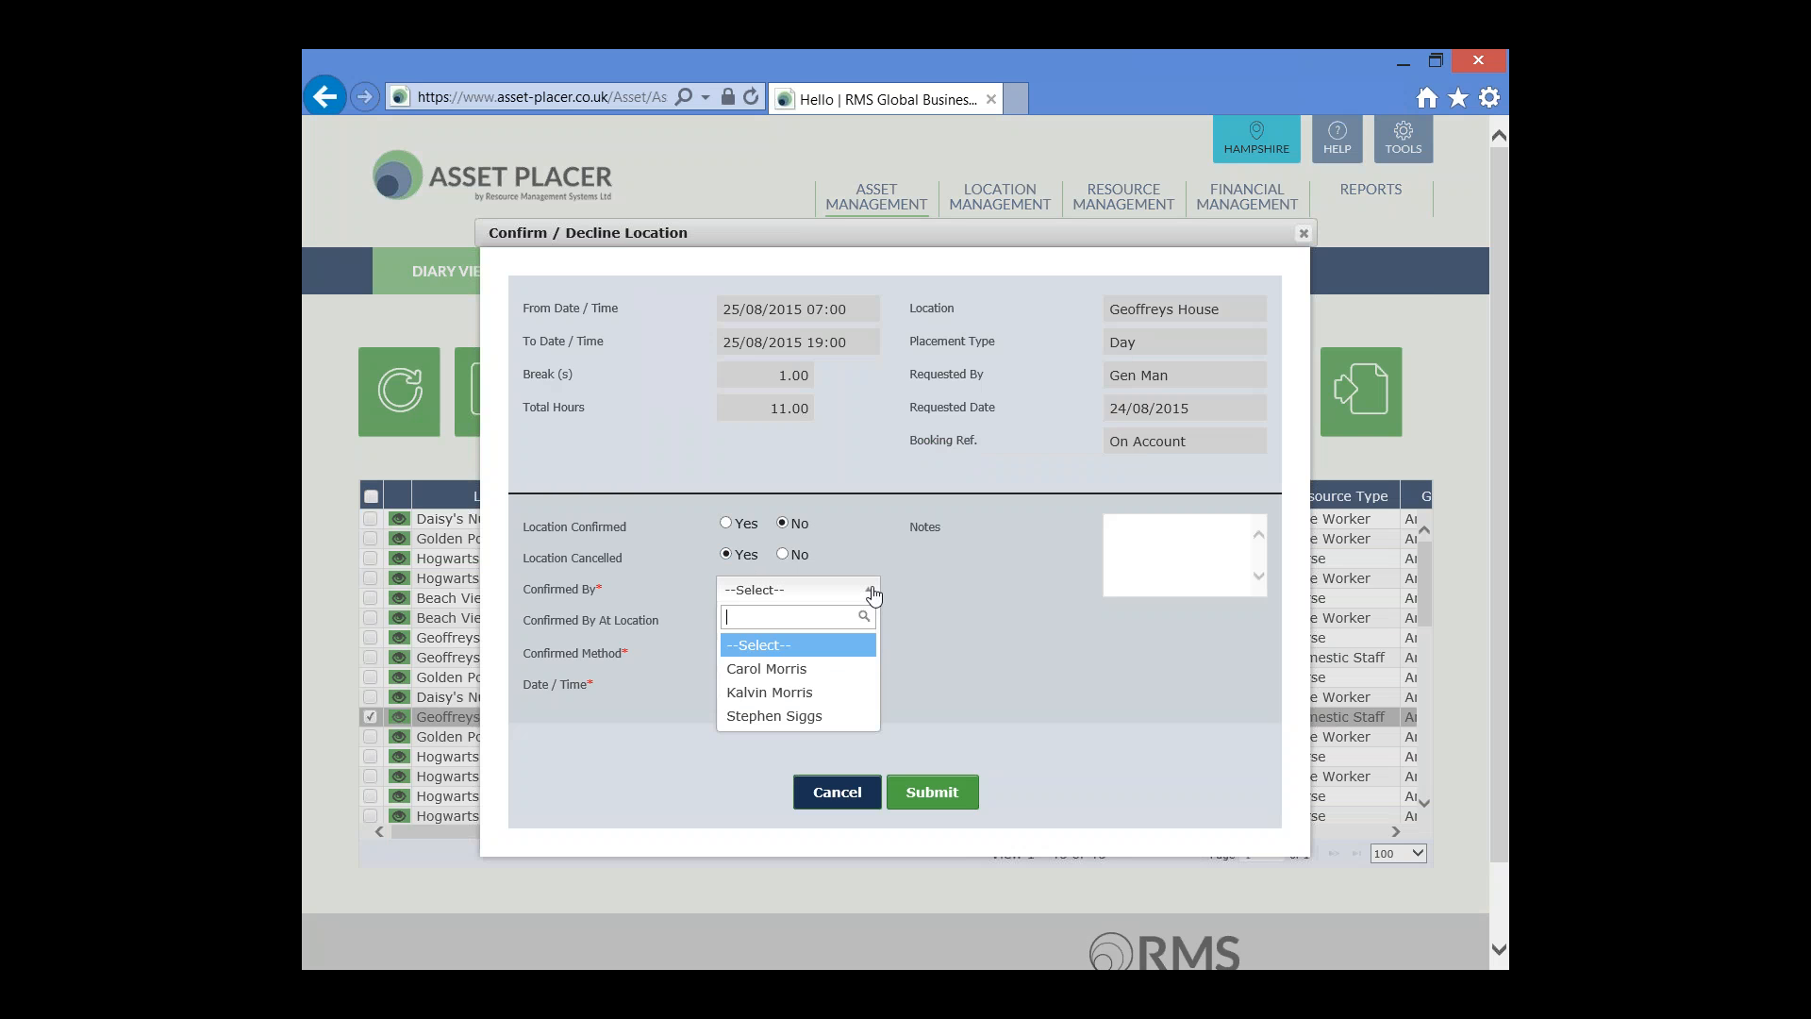
{"action": "left_click", "coordinate": [828, 718]}
{"action": "left_click", "coordinate": [823, 621]}
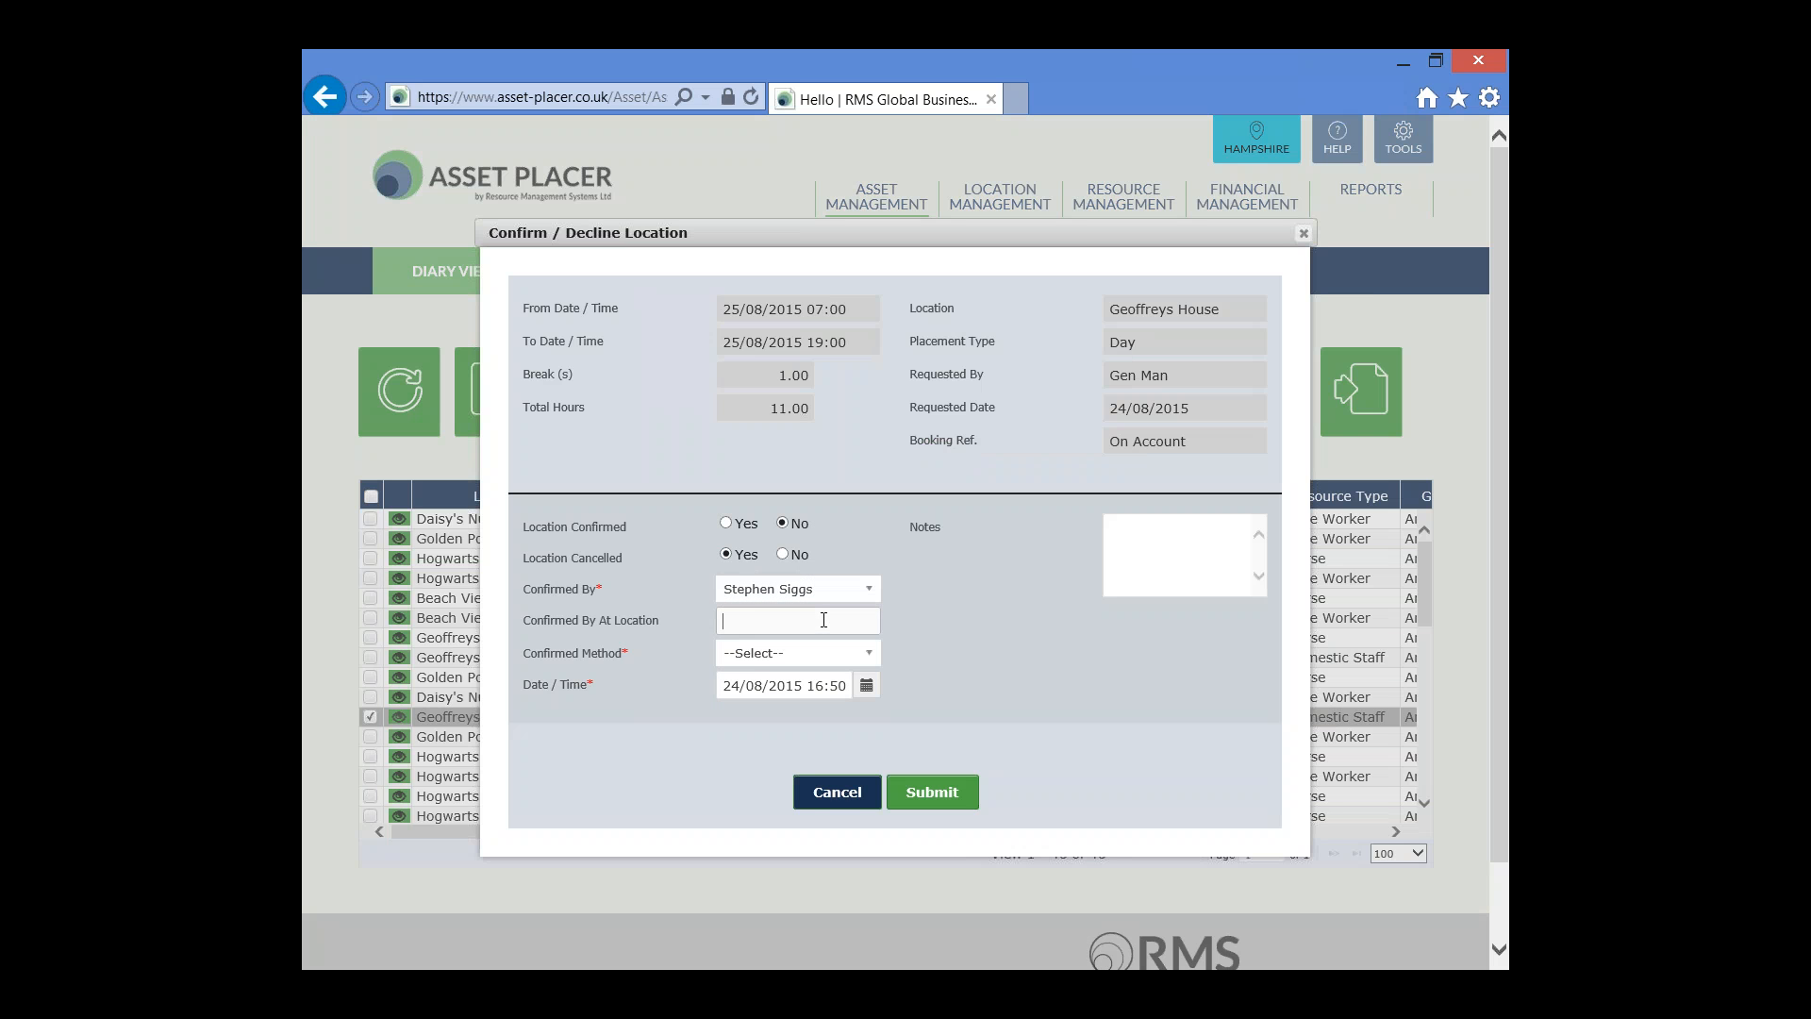
{"action": "type", "text": "Gen Man"}
{"action": "left_click", "coordinate": [867, 653]}
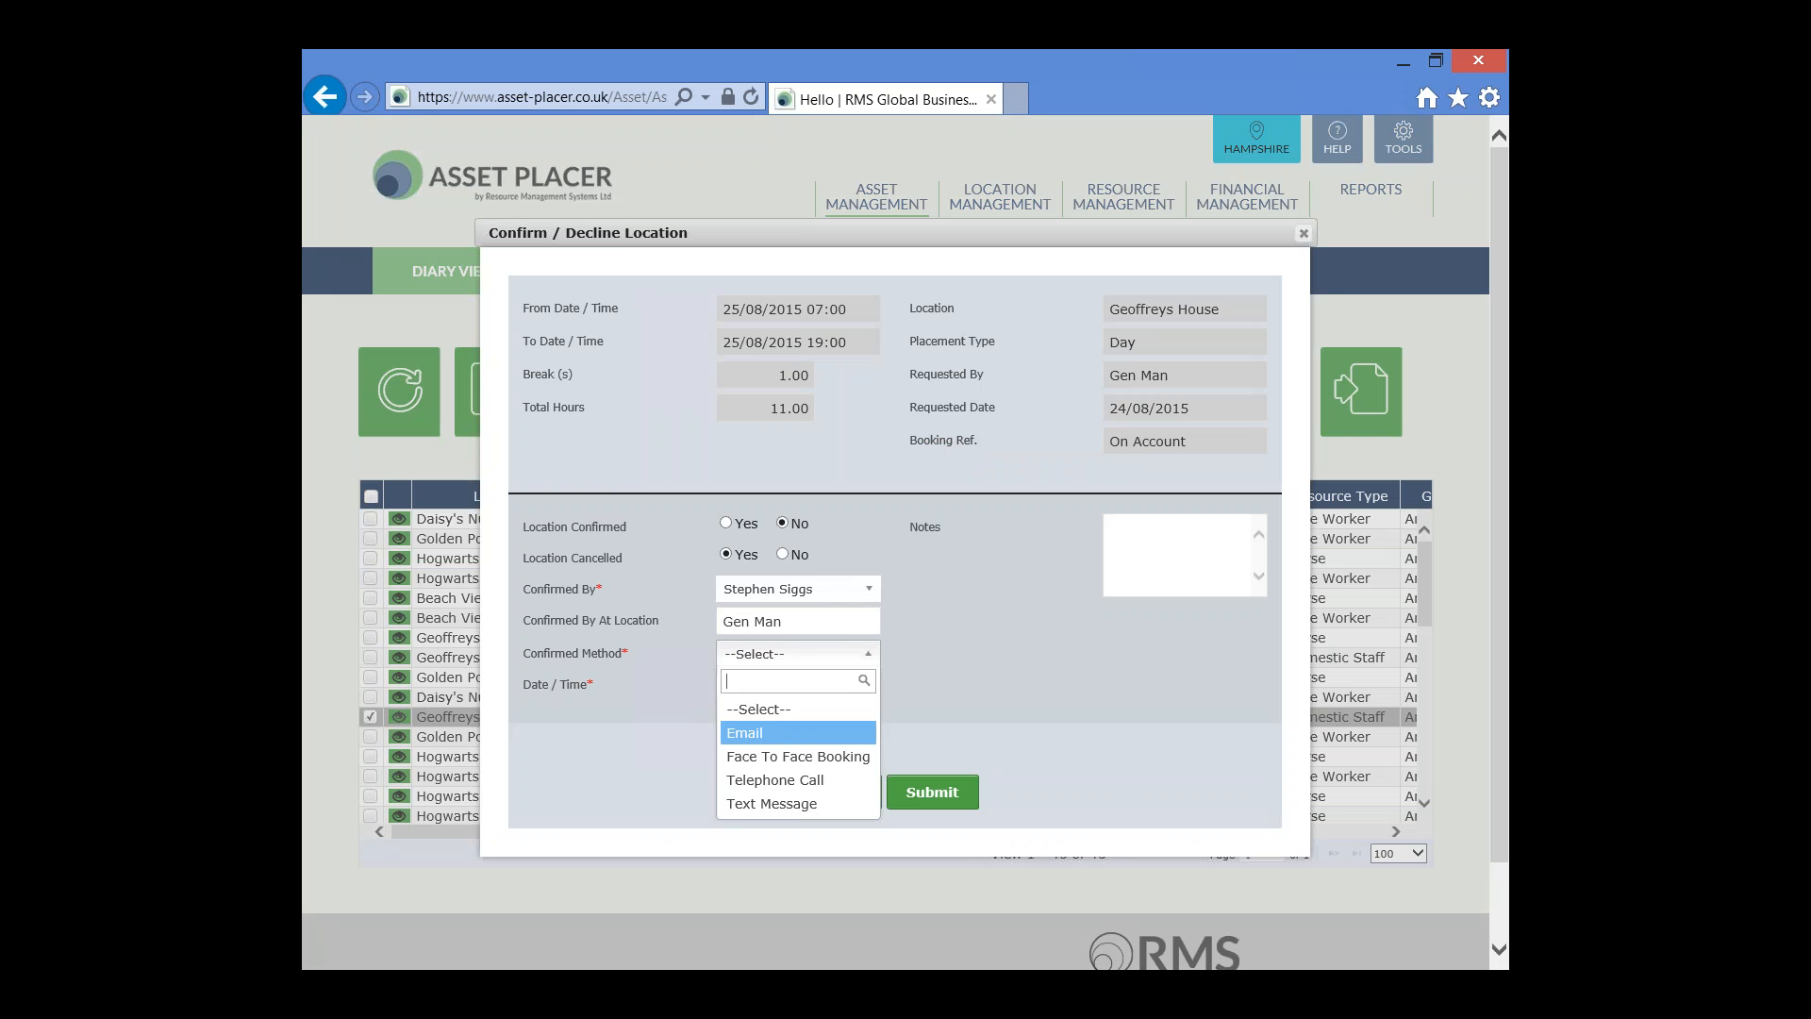
{"action": "left_click", "coordinate": [806, 789]}
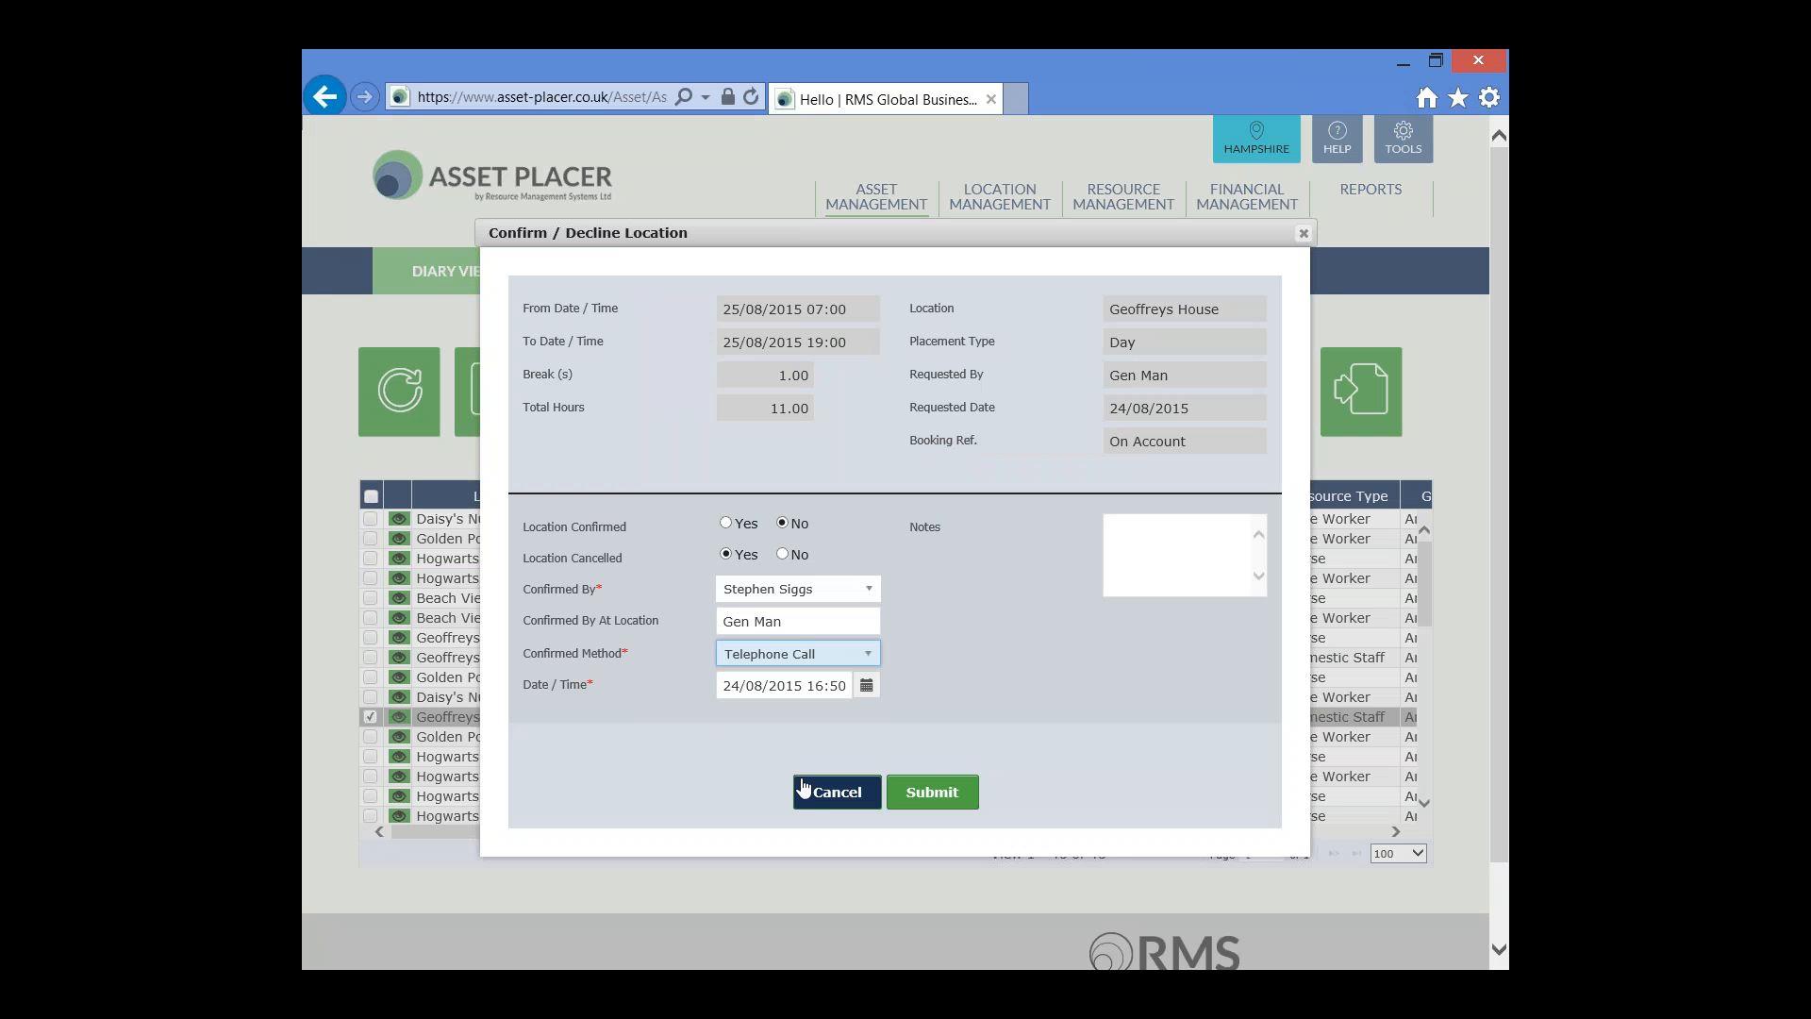
Add the note 'Lower cost Resource sourced from competitor.' to the cancellation
{"action": "left_click", "coordinate": [728, 684]}
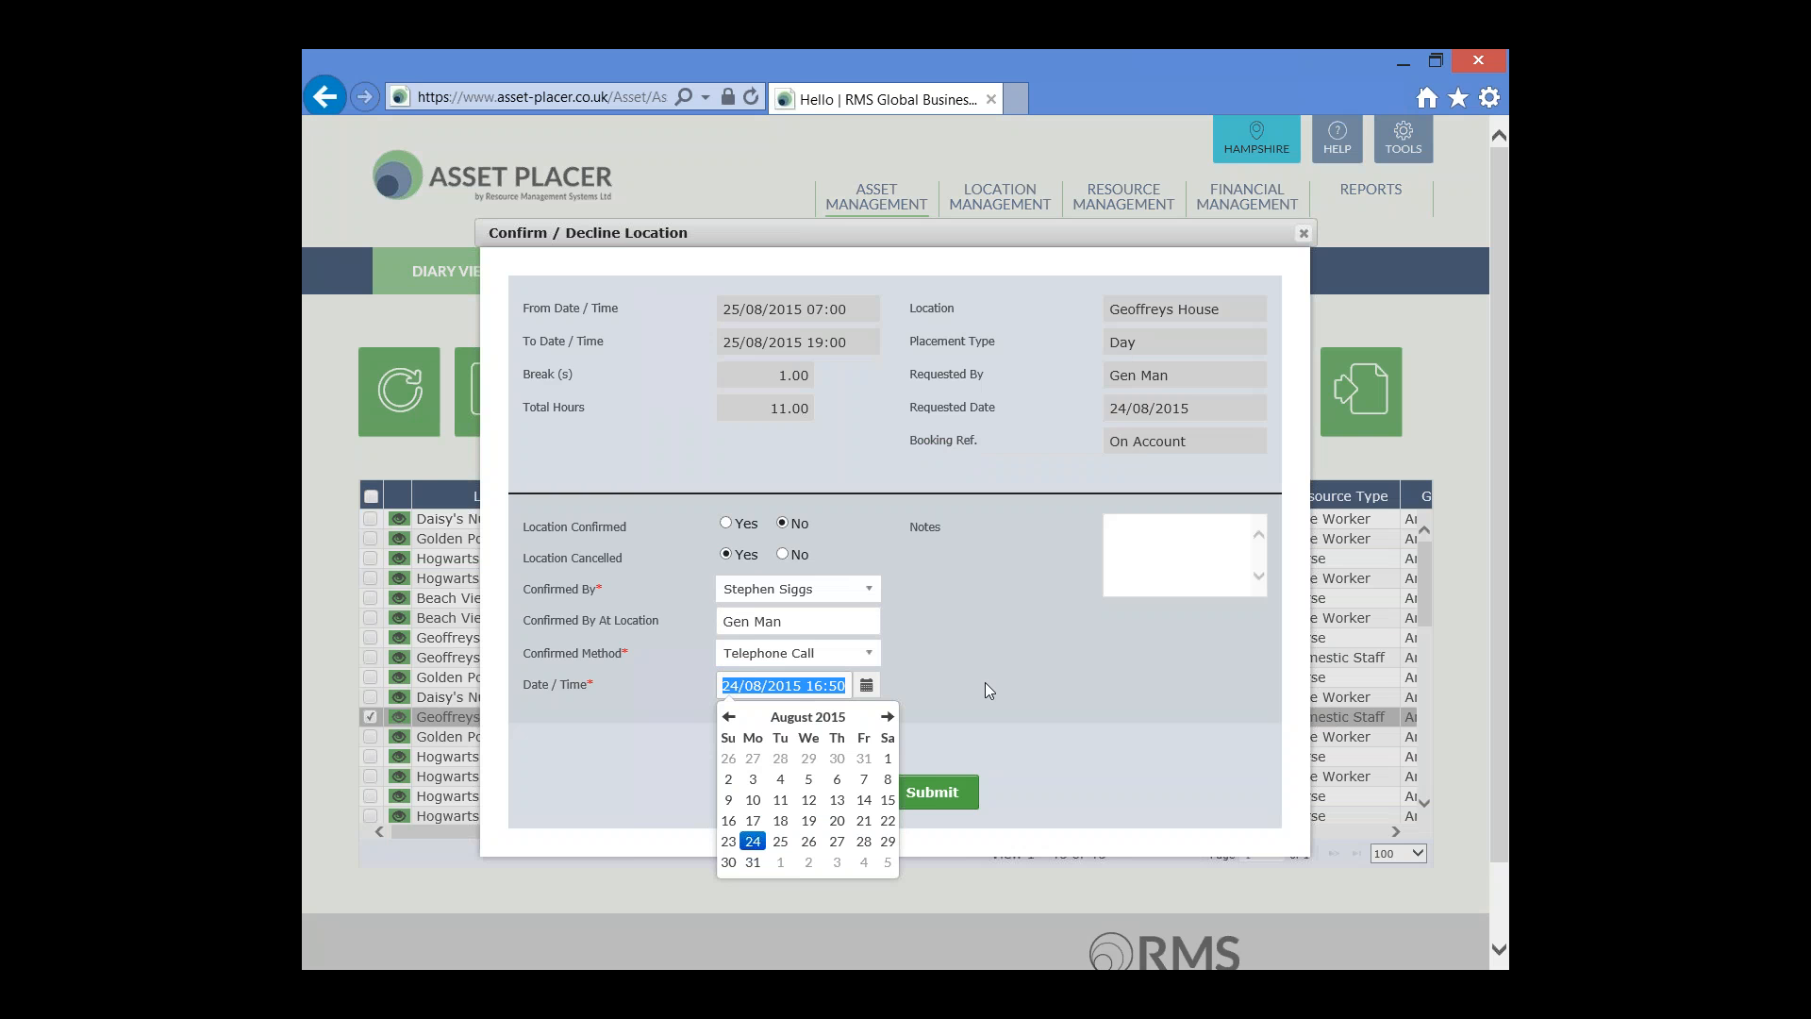
{"action": "left_click", "coordinate": [1146, 536]}
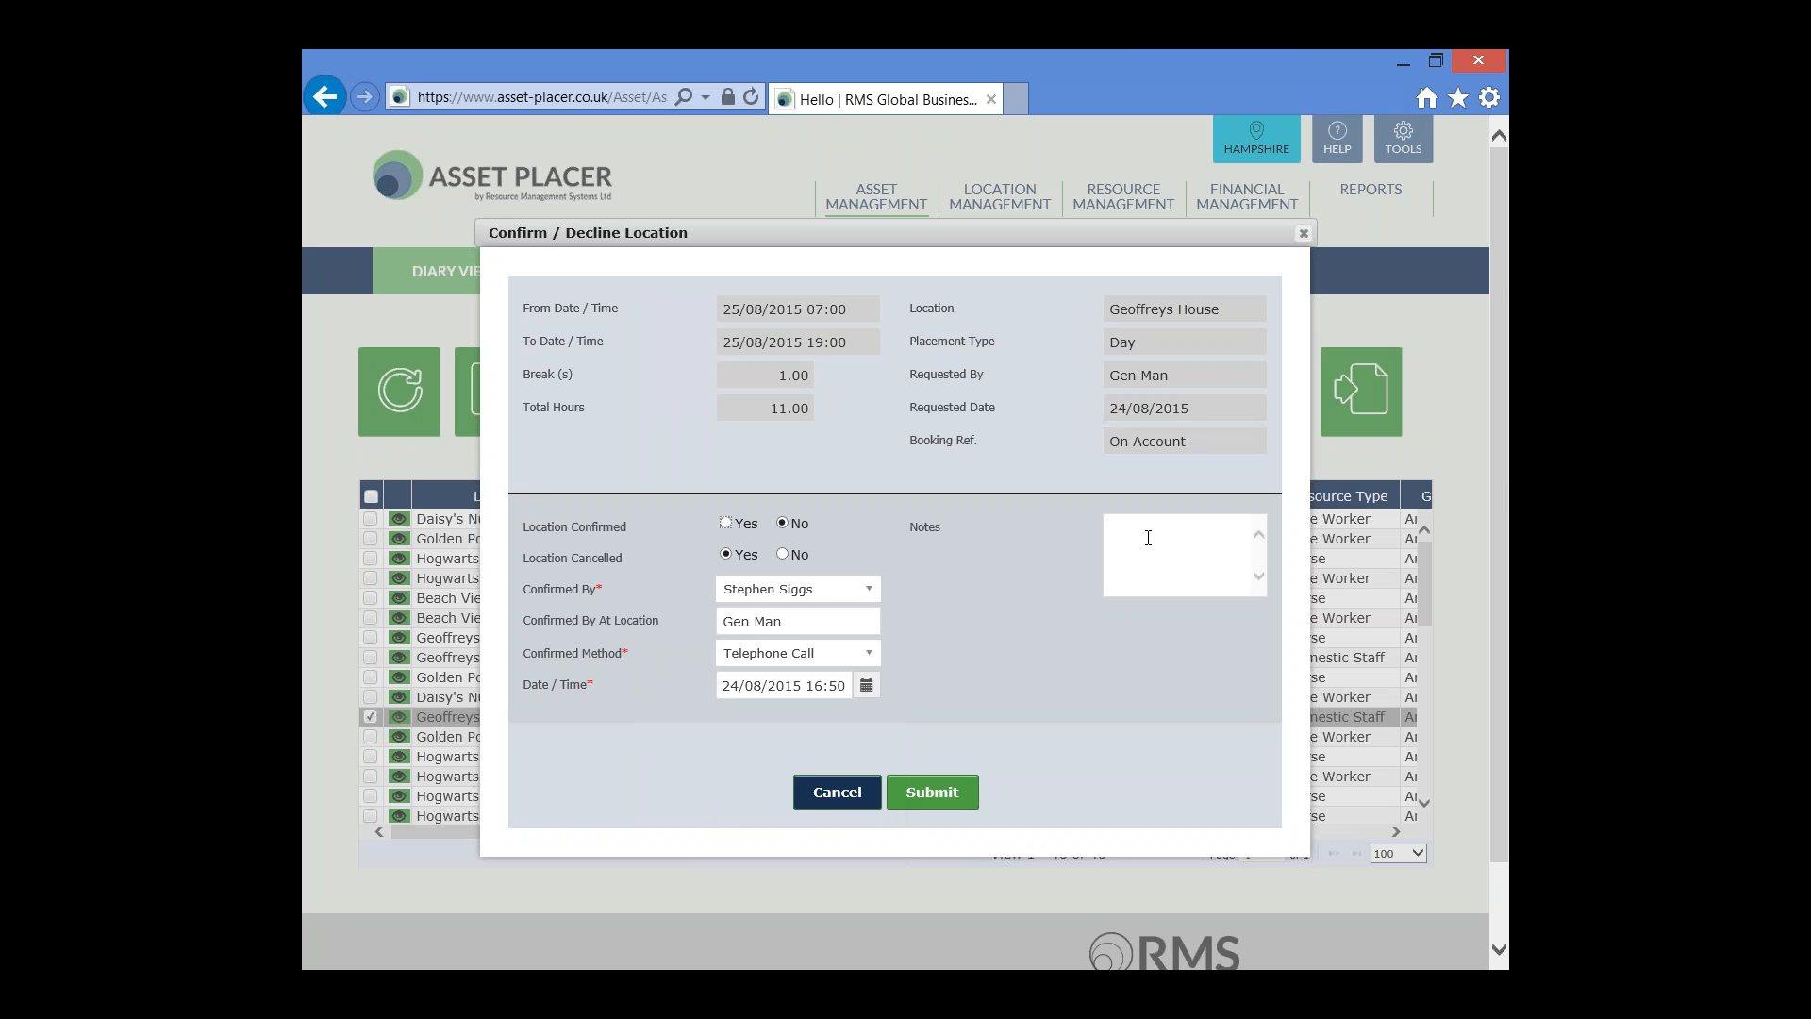
{"action": "type", "text": "Lower cotst Resource sourced e"}
{"action": "key", "text": "BackSpace"}
{"action": "type", "text": "from competitor."}
Submit the location cancellation, resetting Location Confirmed to No after the first alert, and acknowledge the result
{"action": "left_click", "coordinate": [948, 795]}
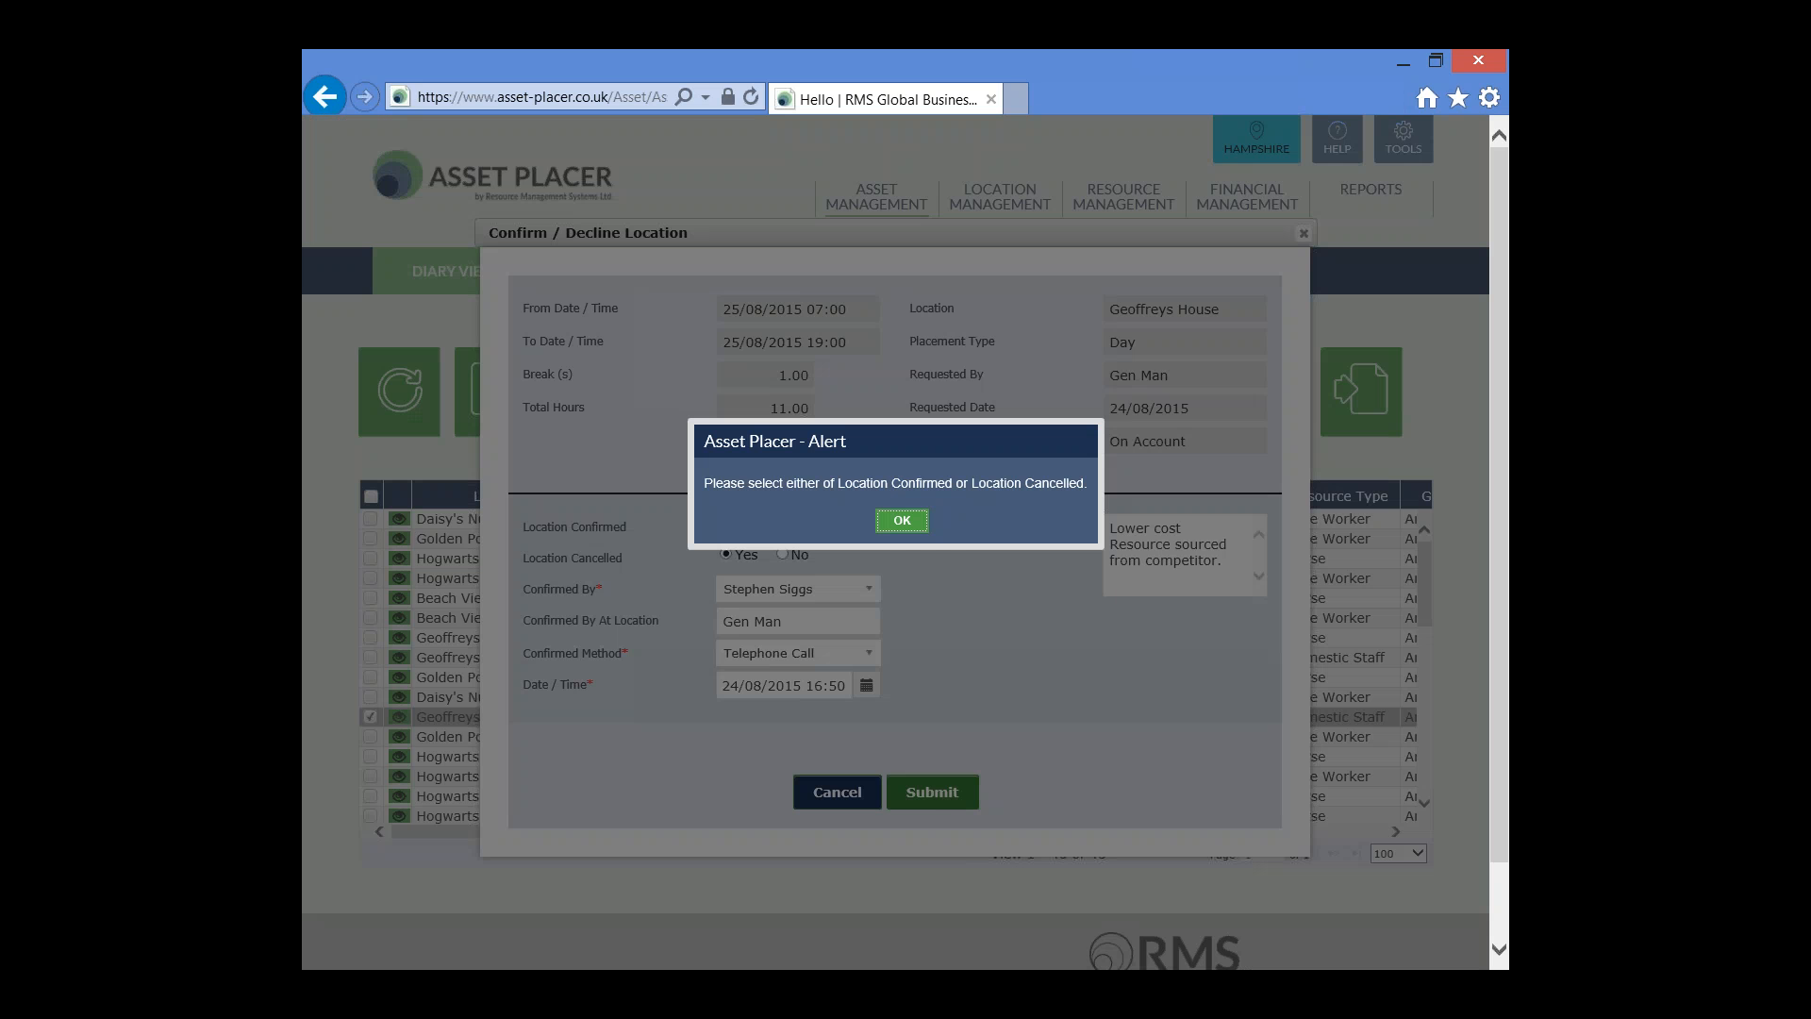
{"action": "left_click", "coordinate": [902, 521]}
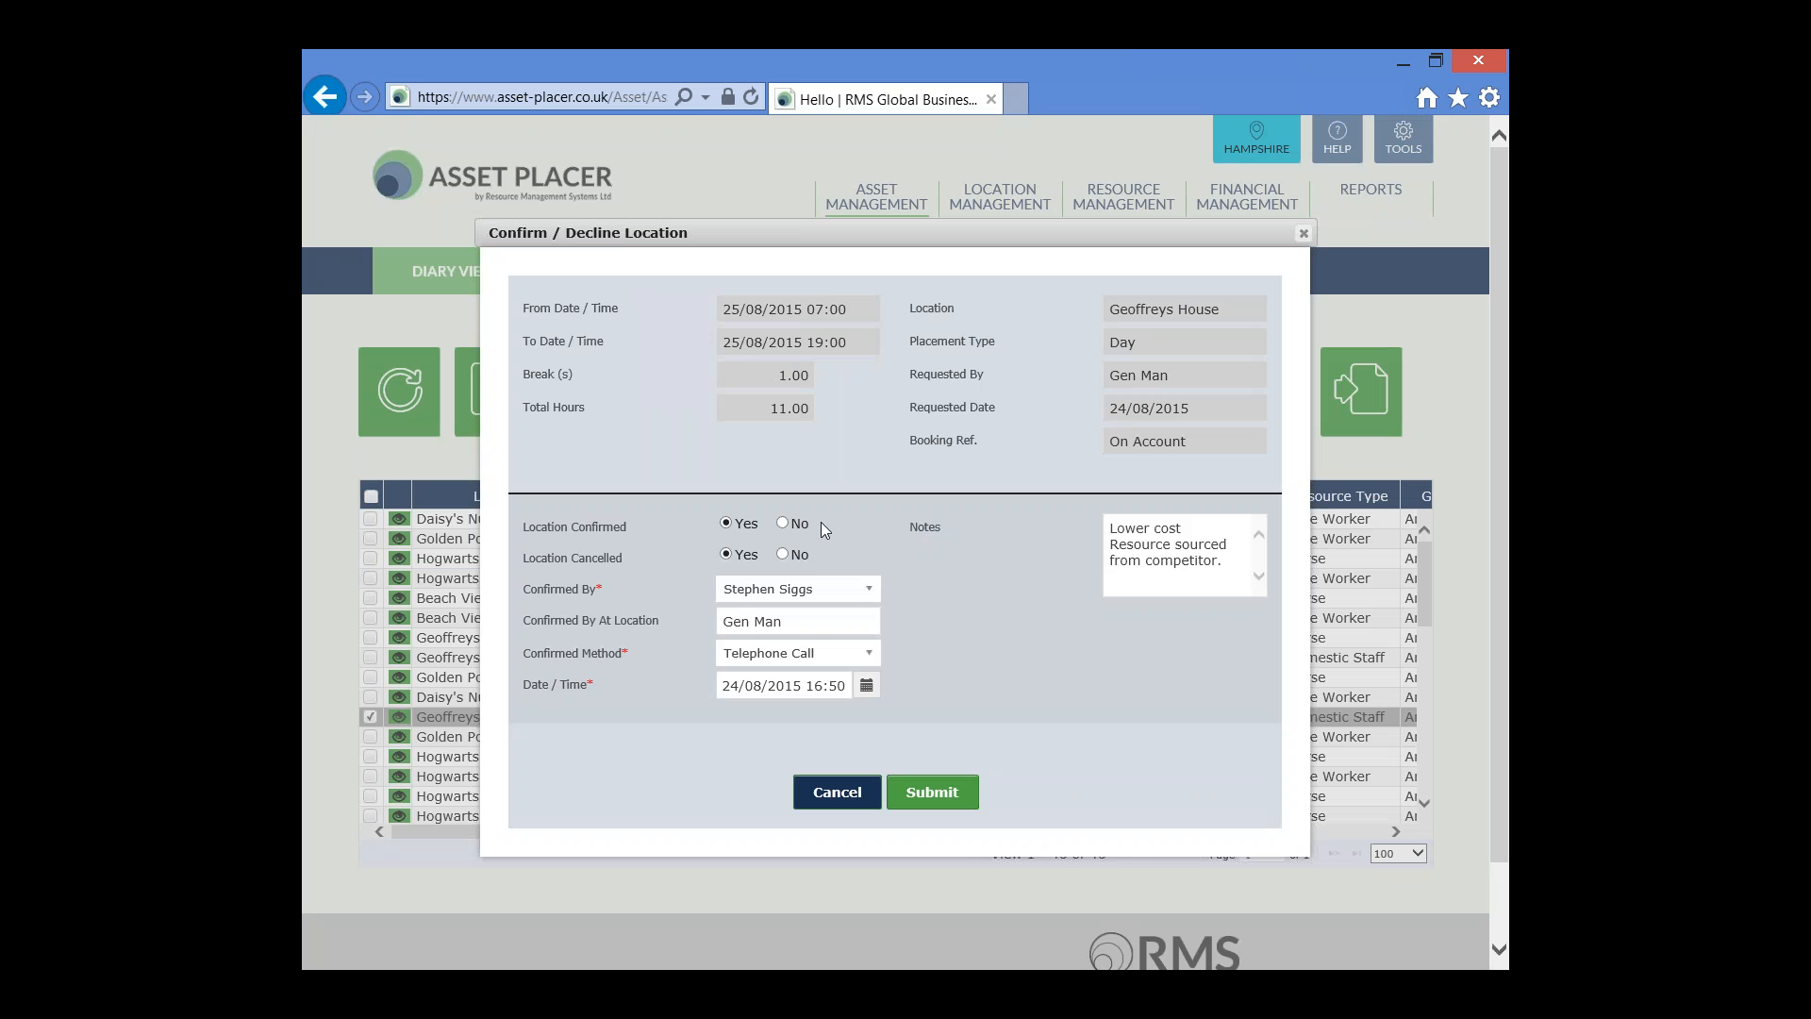
{"action": "left_click", "coordinate": [782, 525]}
{"action": "left_click", "coordinate": [932, 794]}
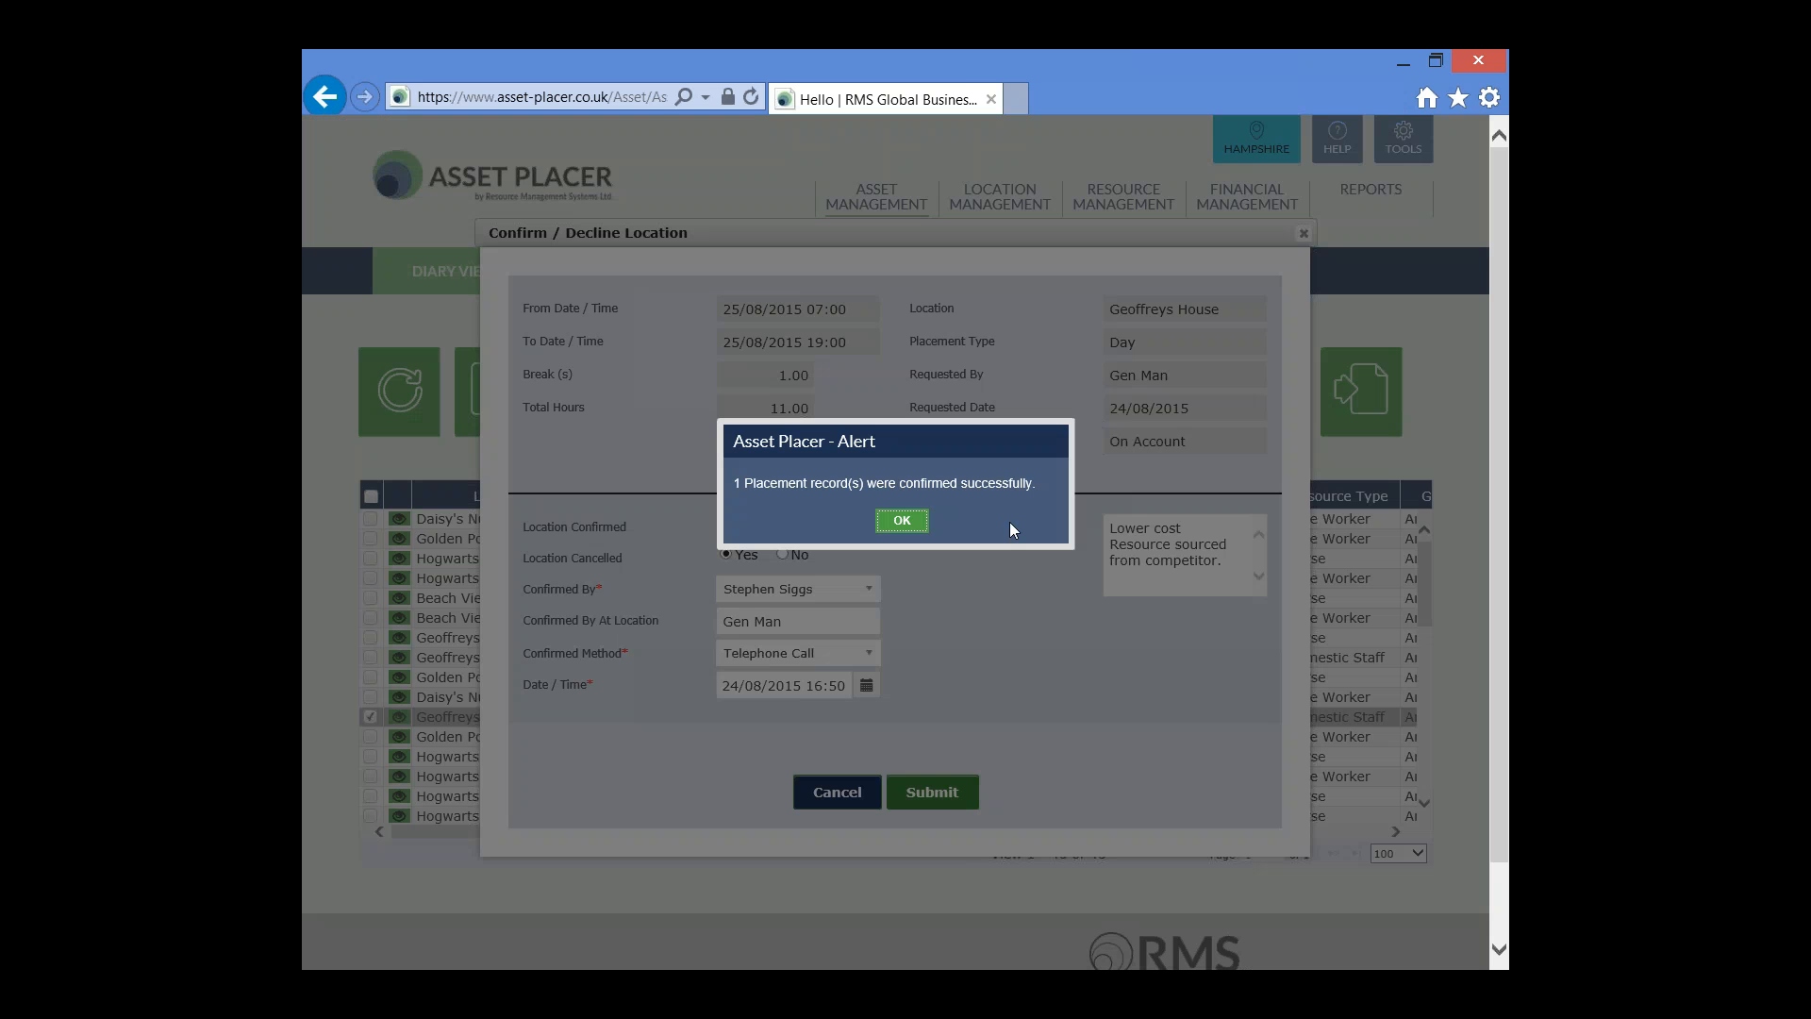
{"action": "left_click_drag", "start_coordinate": [1040, 487], "coordinate": [966, 485]}
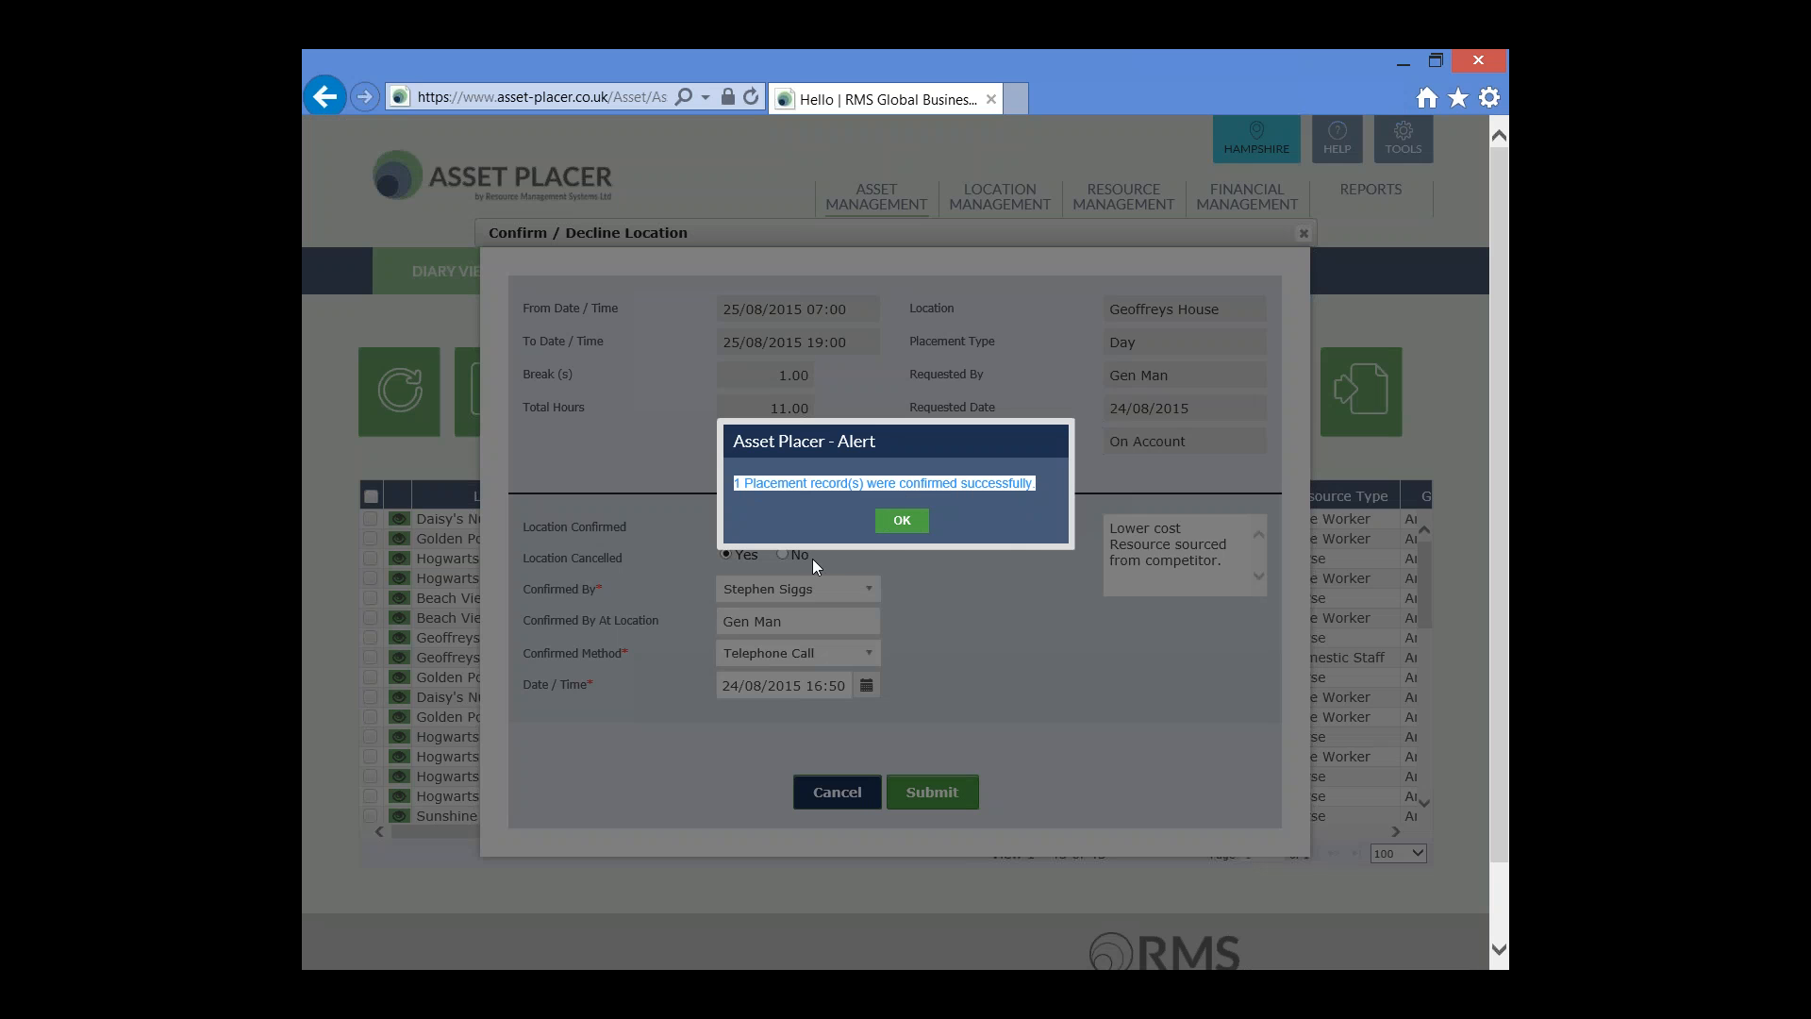
{"action": "left_click", "coordinate": [903, 522]}
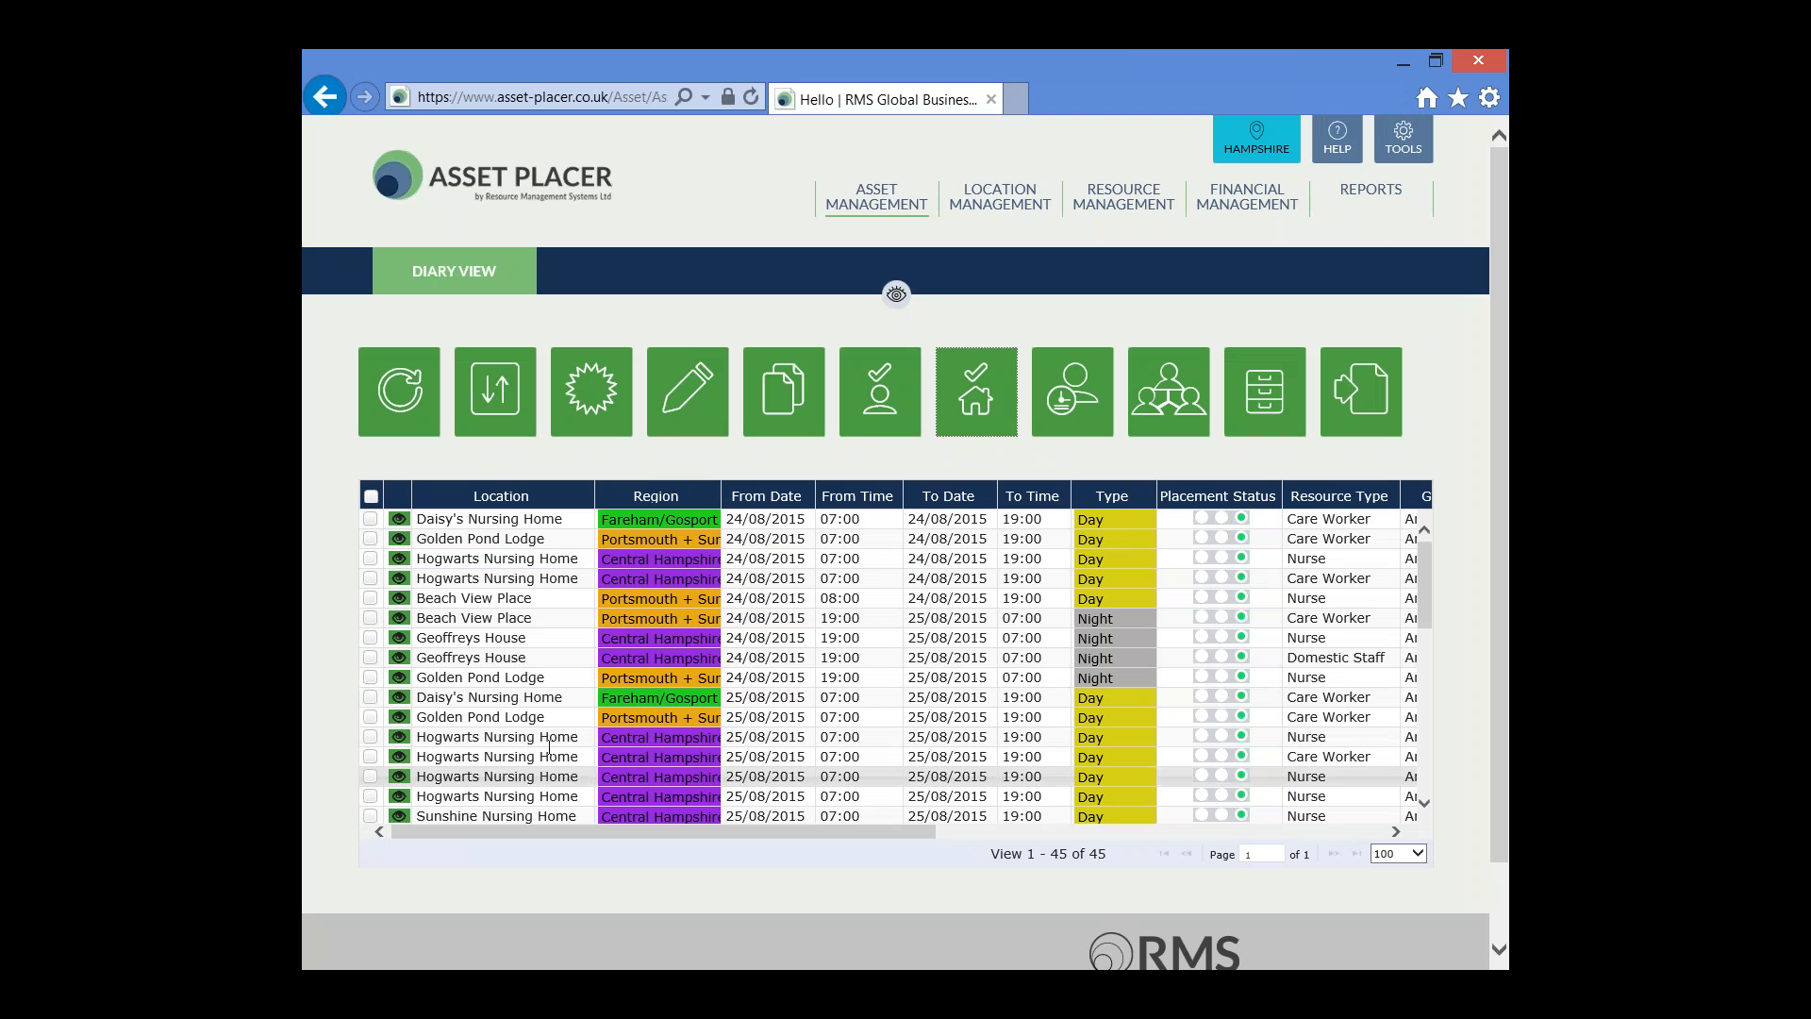
Open the filters and list this week's Cancelled Placements
{"action": "left_click", "coordinate": [896, 296]}
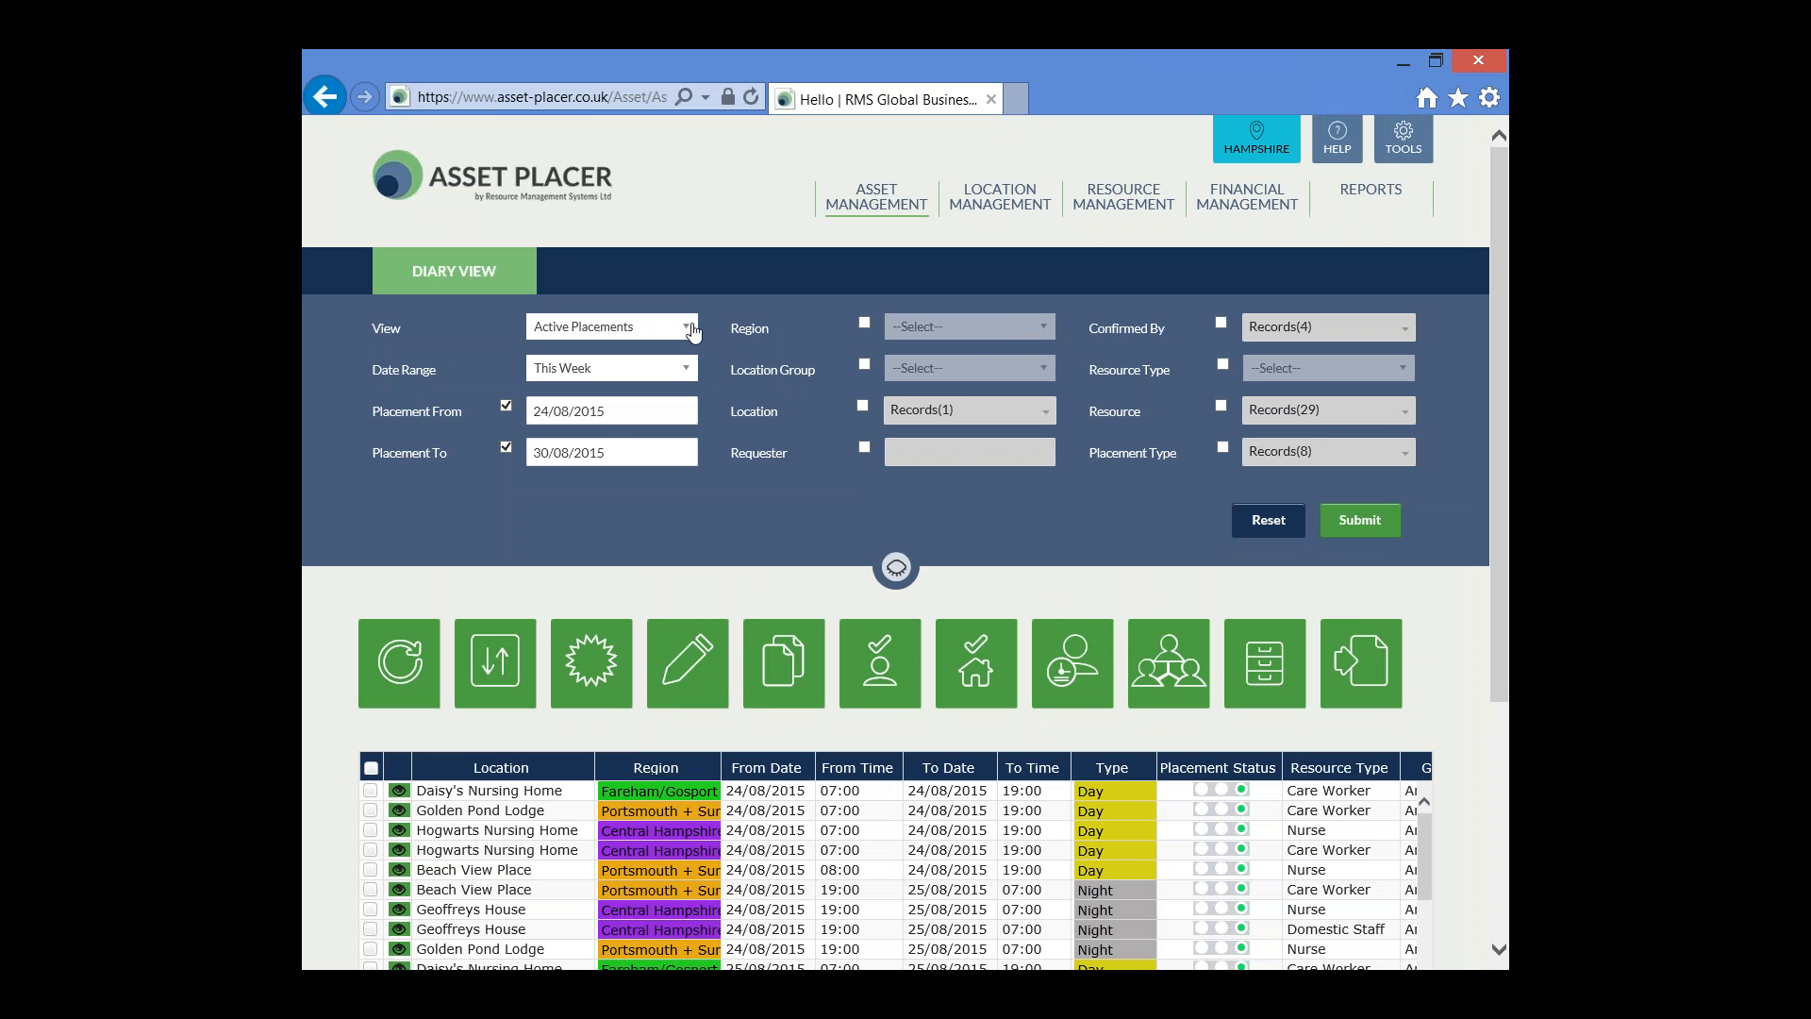
{"action": "left_click", "coordinate": [692, 330]}
{"action": "left_click", "coordinate": [724, 327]}
{"action": "left_click", "coordinate": [691, 332]}
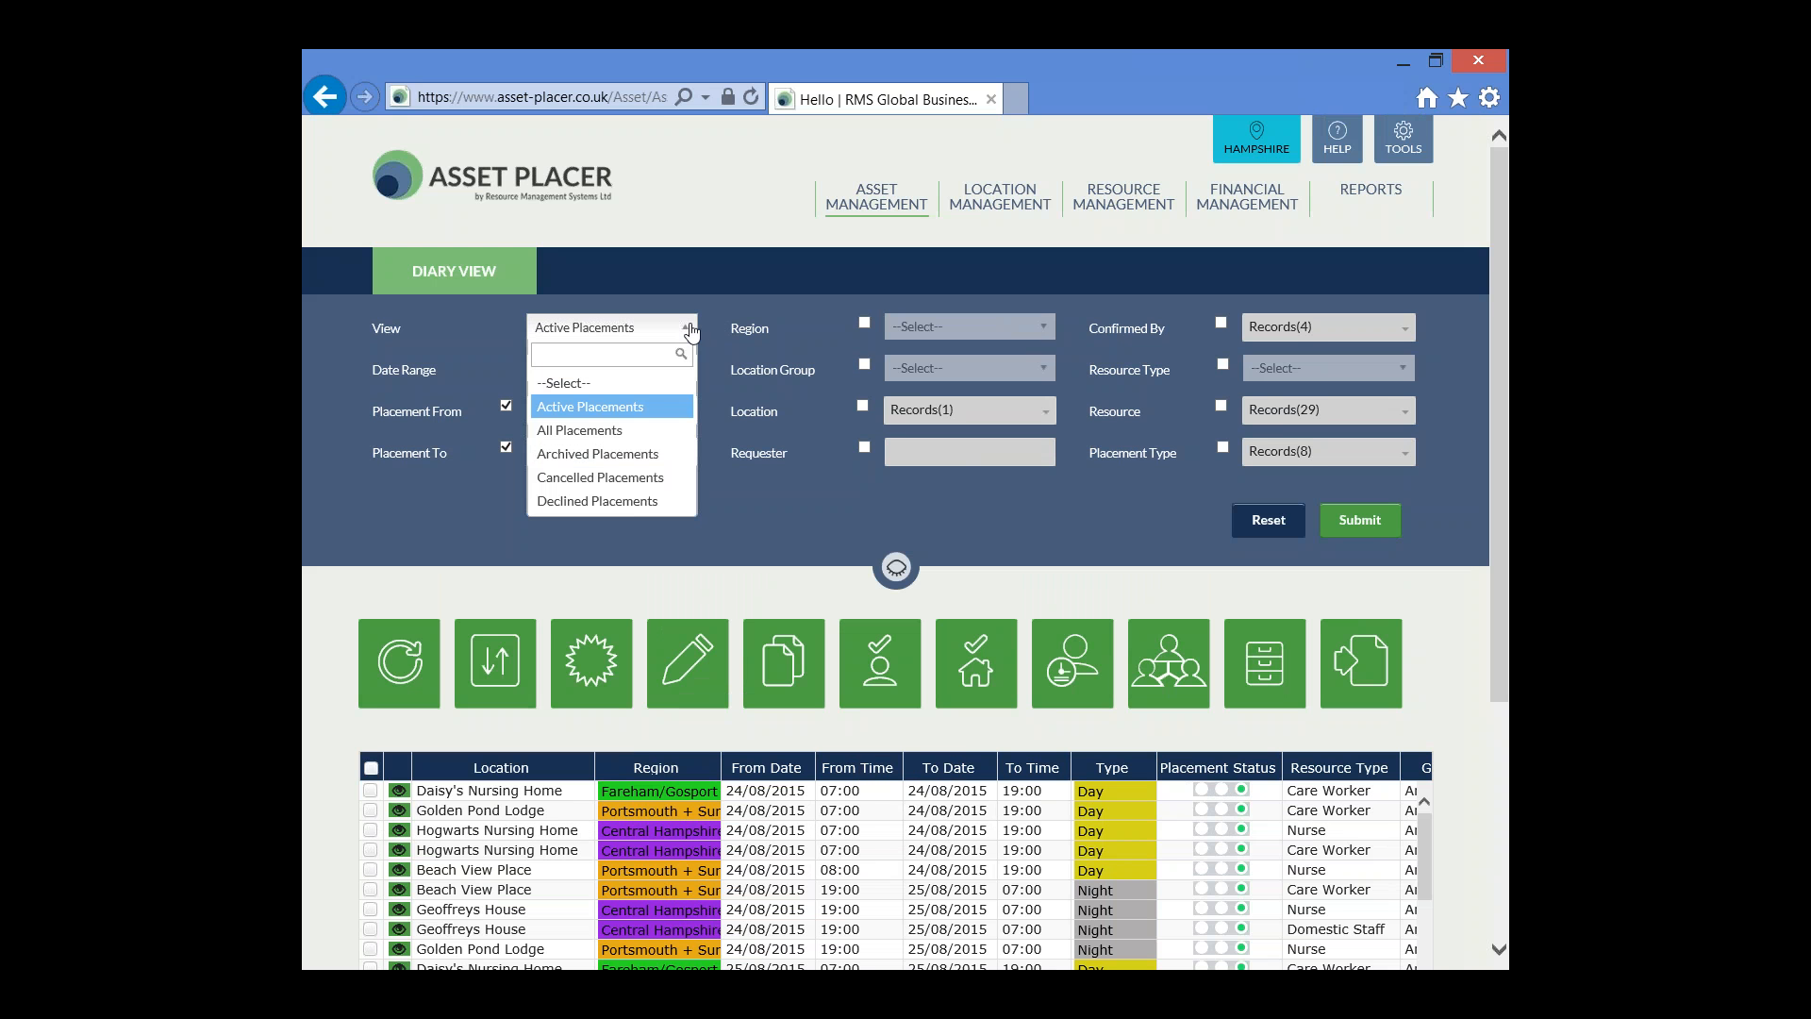
{"action": "left_click", "coordinate": [669, 481]}
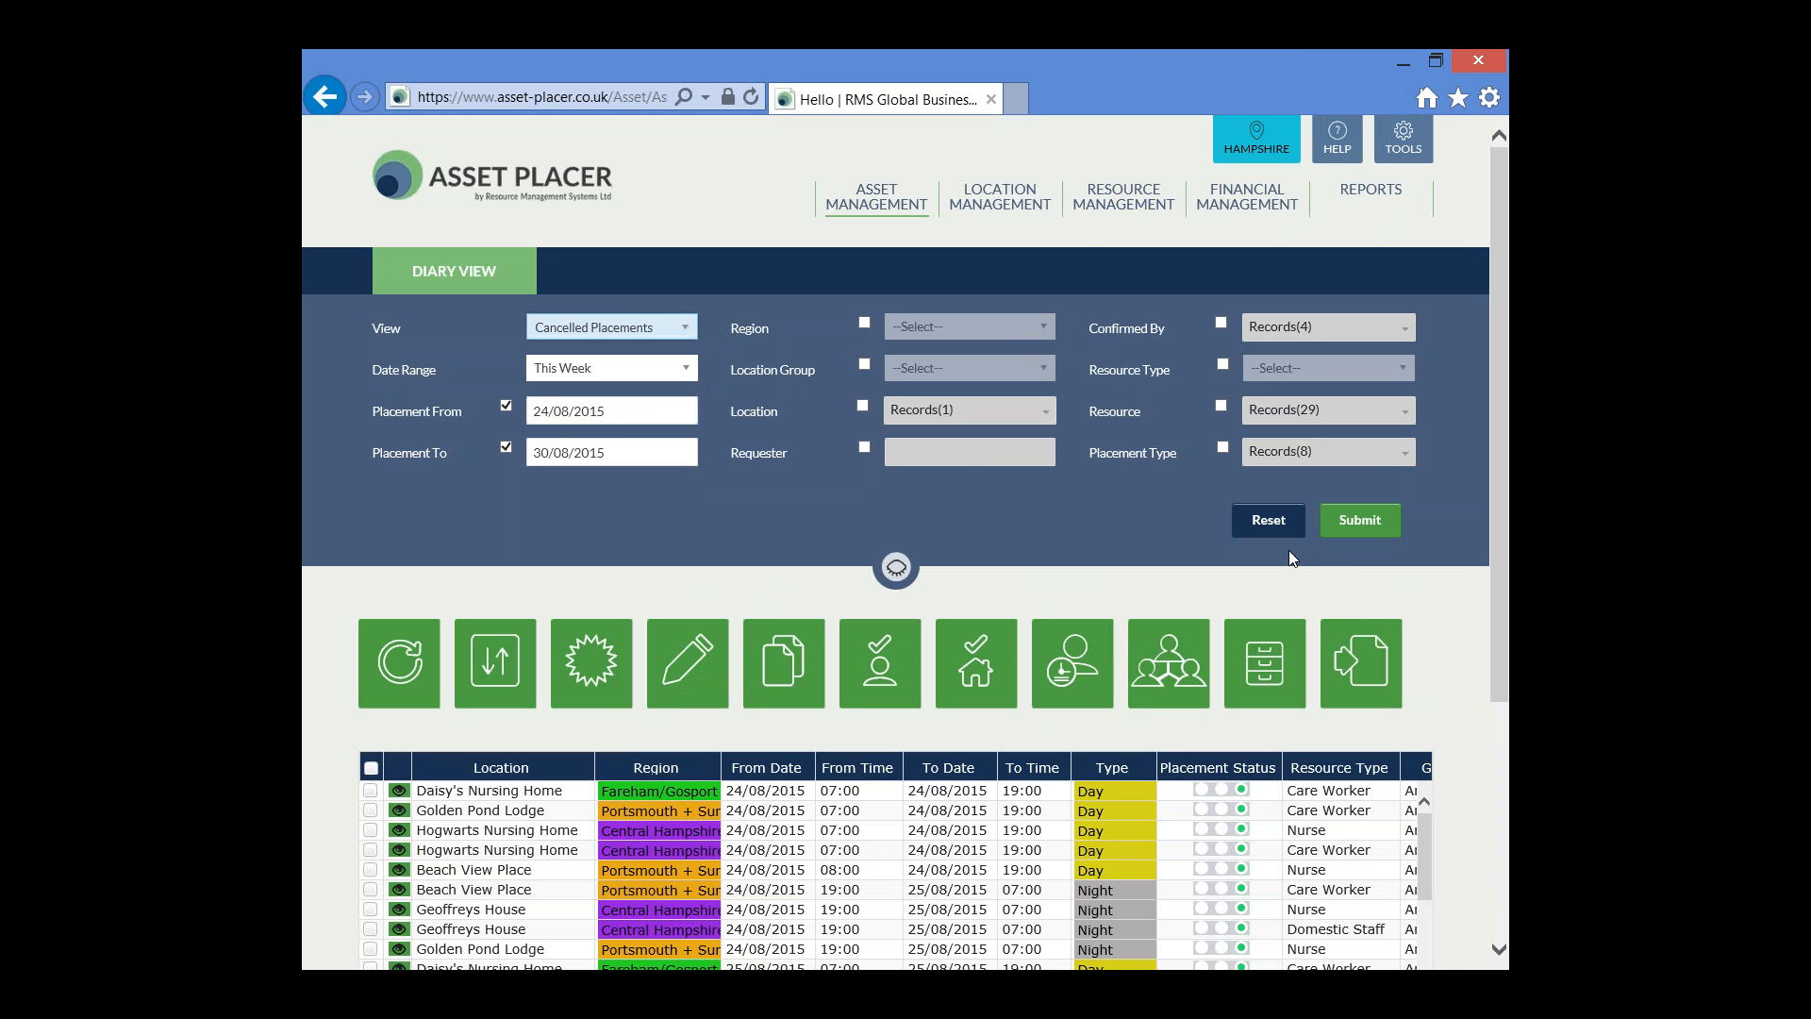
{"action": "left_click", "coordinate": [1370, 525]}
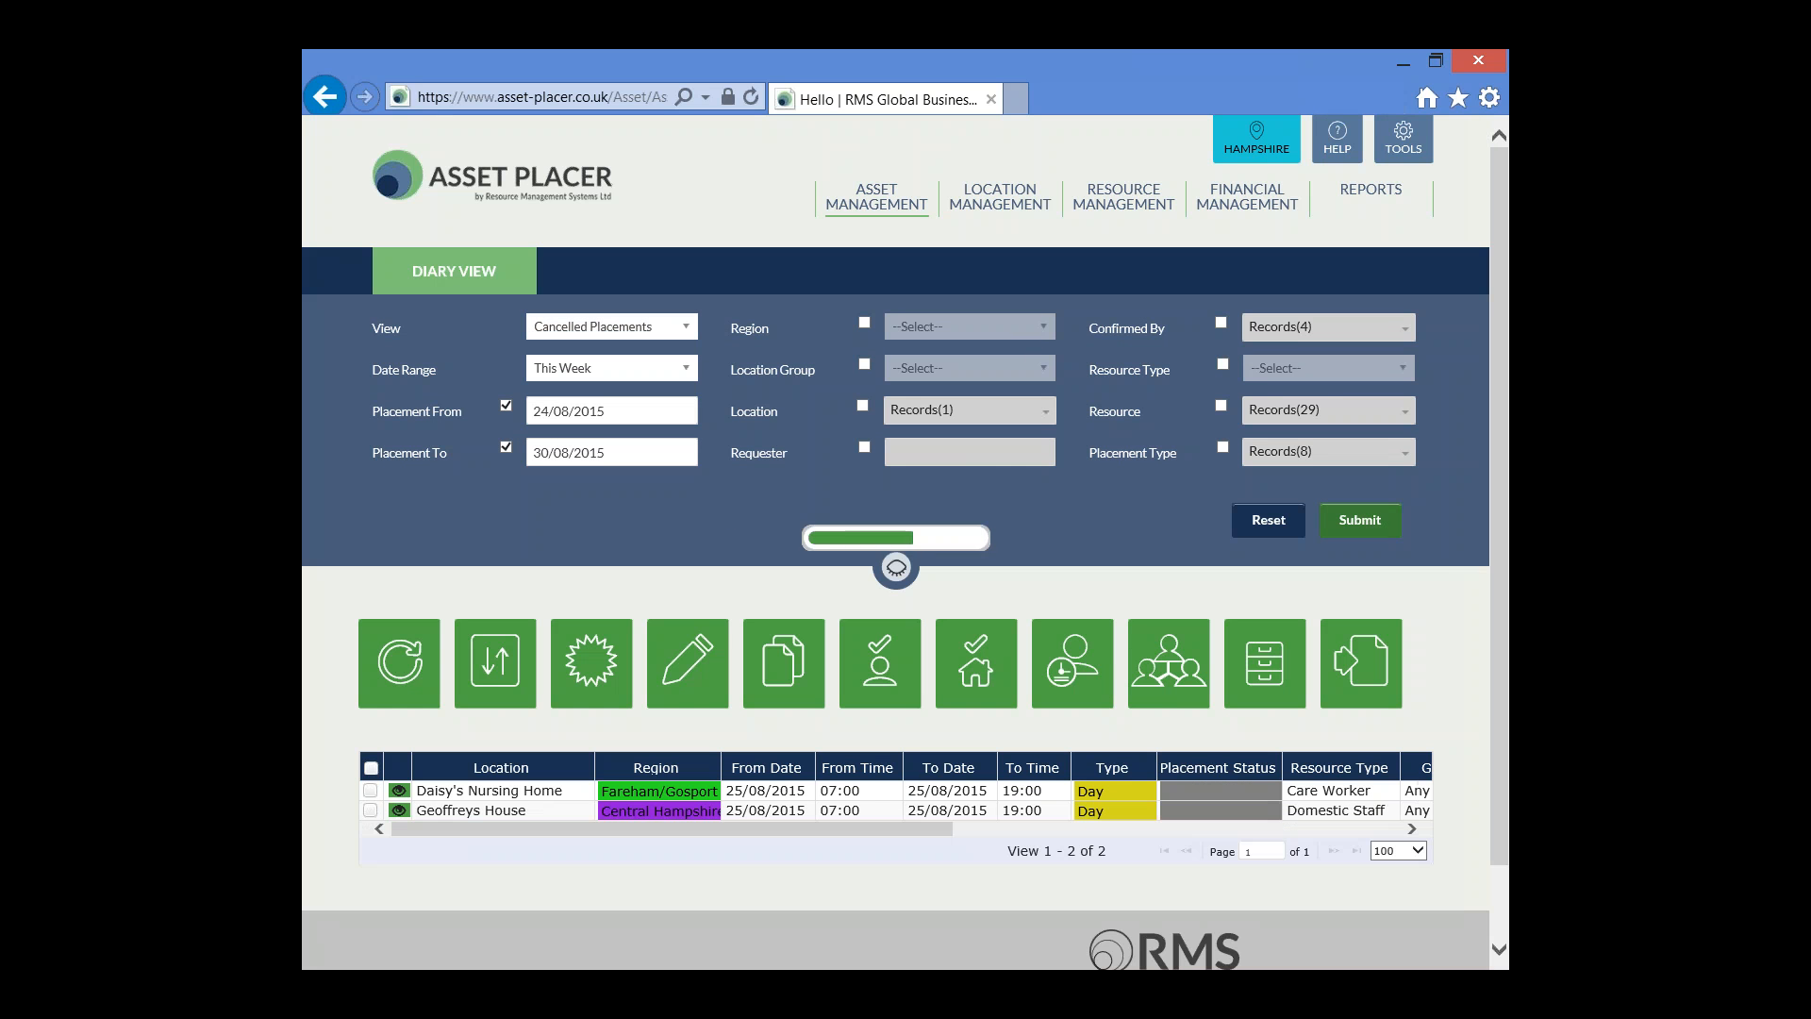
{"action": "left_click", "coordinate": [896, 569]}
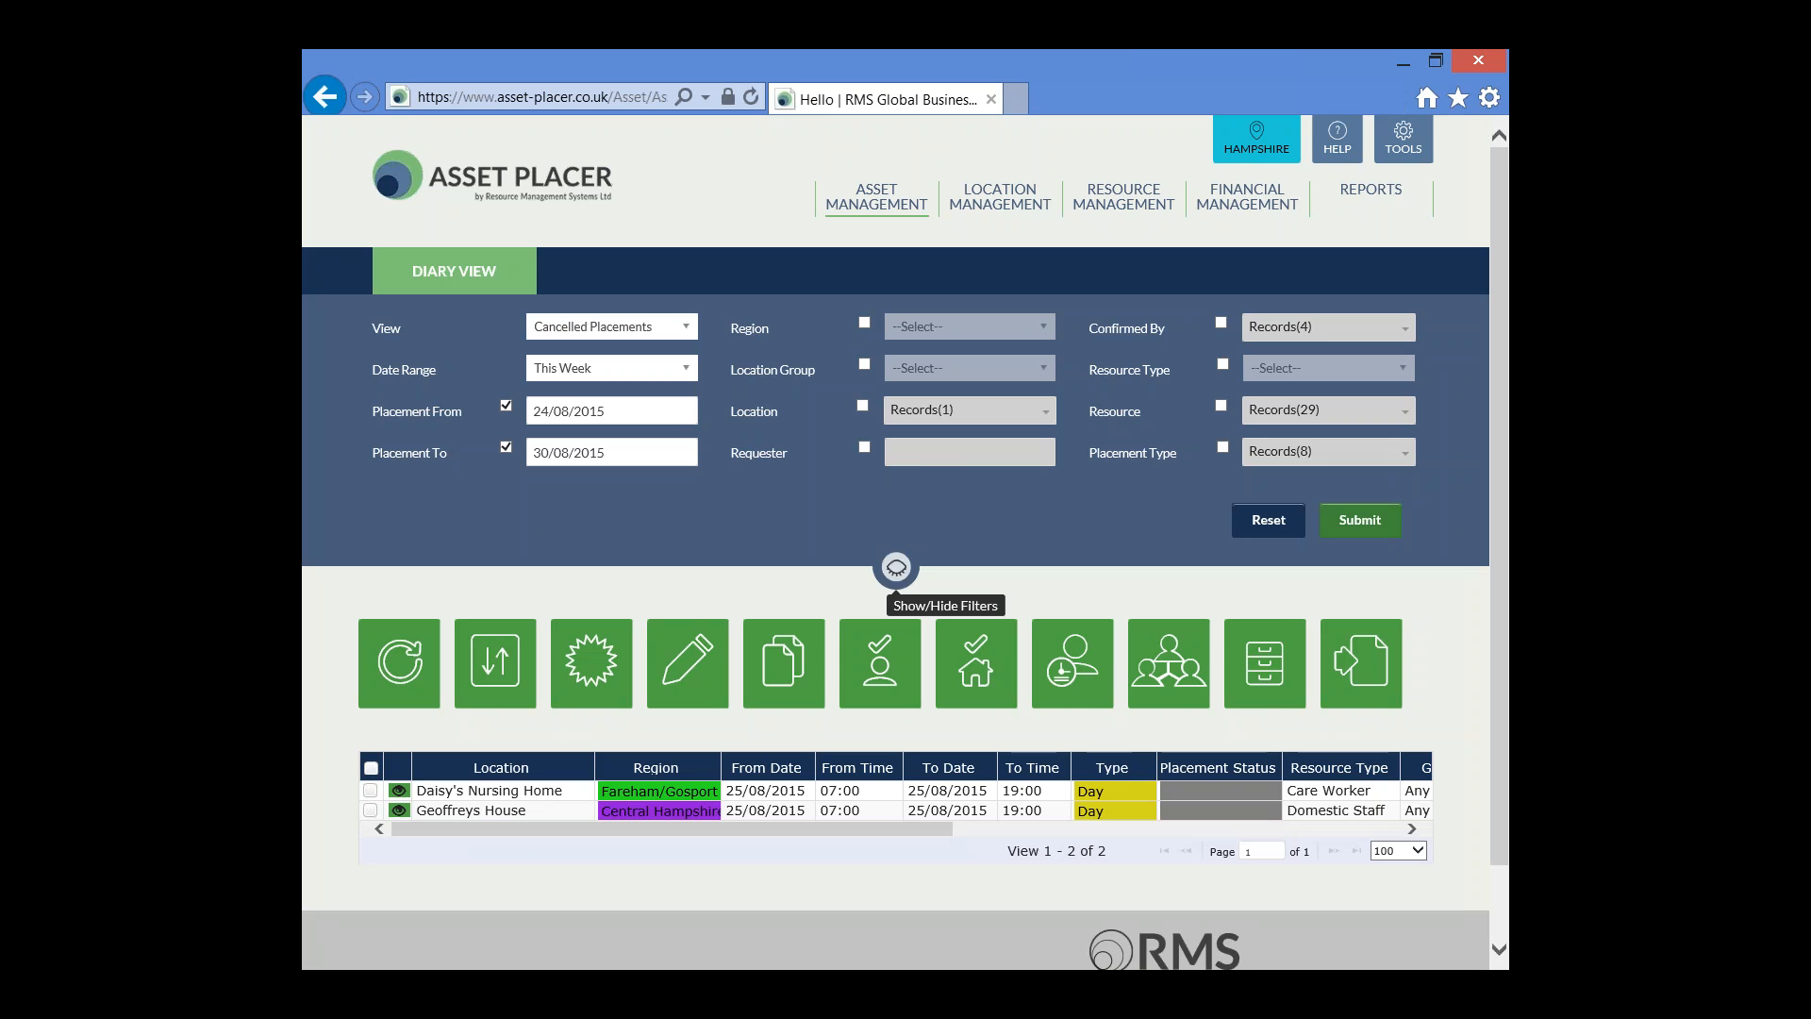